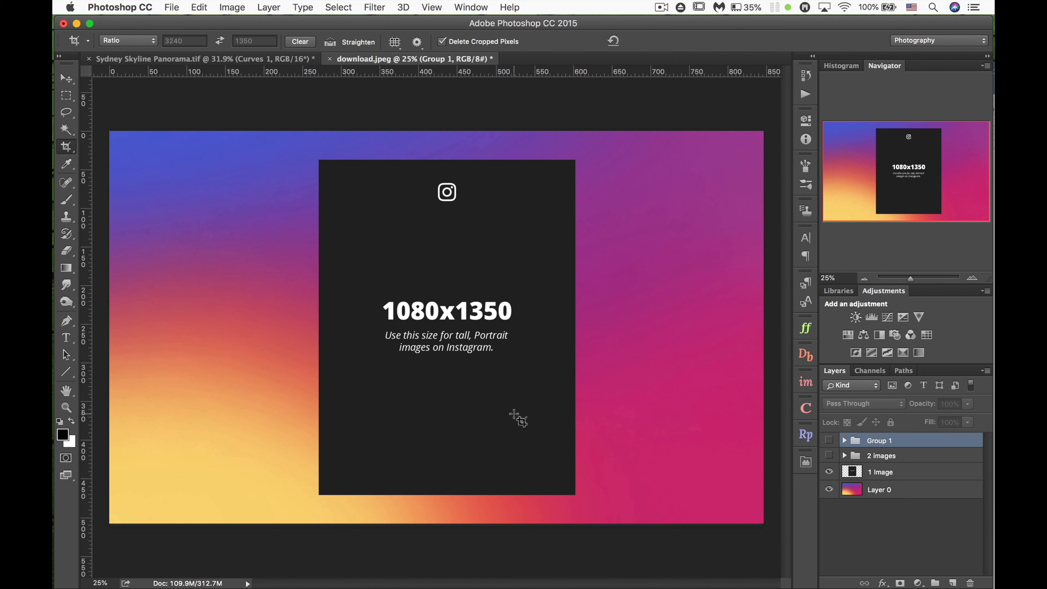
- Hide the 1 Image layer, briefly show the 2 images group, and leave Group 1 with the three-image panorama layout visible
{"action": "left_click", "coordinate": [829, 472]}
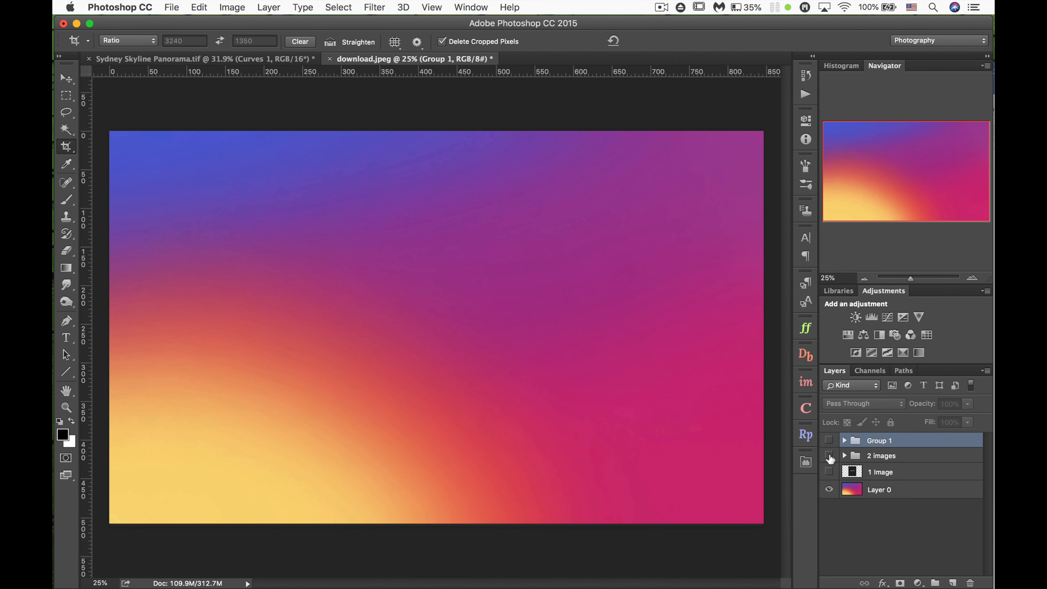
{"action": "left_click", "coordinate": [829, 456]}
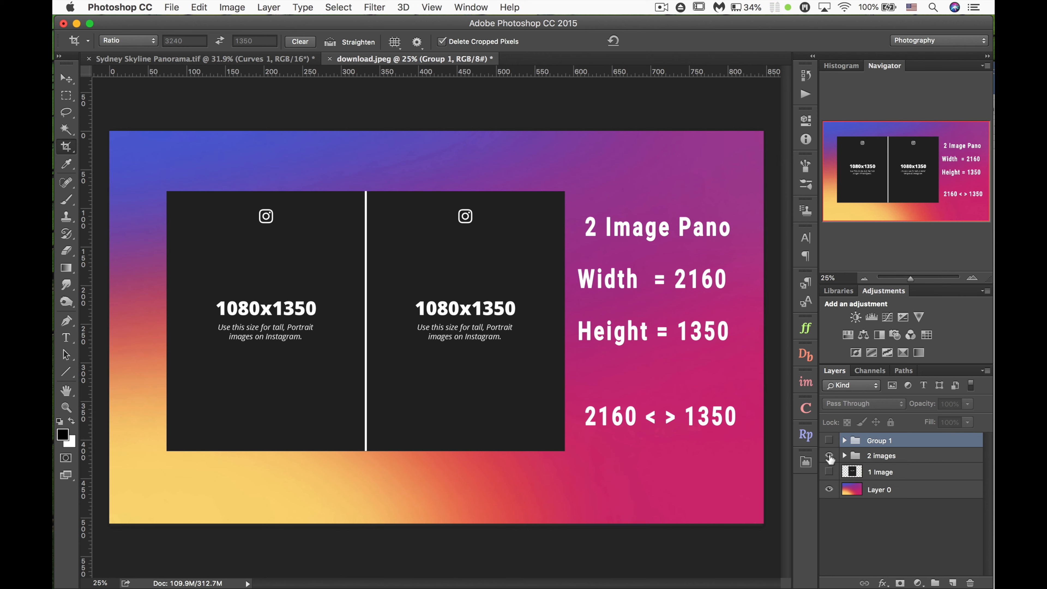
{"action": "left_click", "coordinate": [828, 455]}
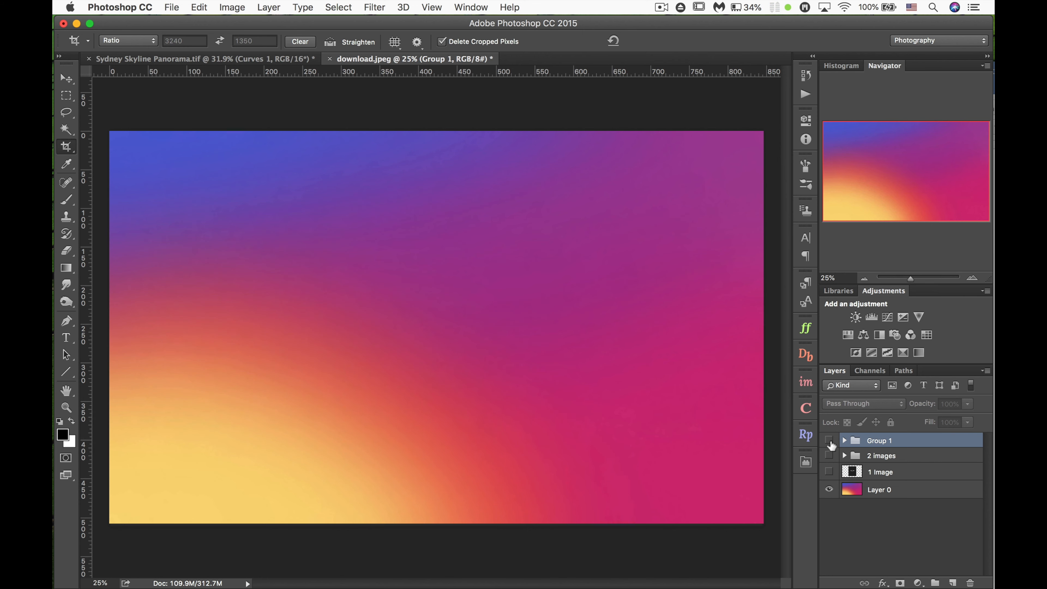
{"action": "left_click", "coordinate": [829, 440]}
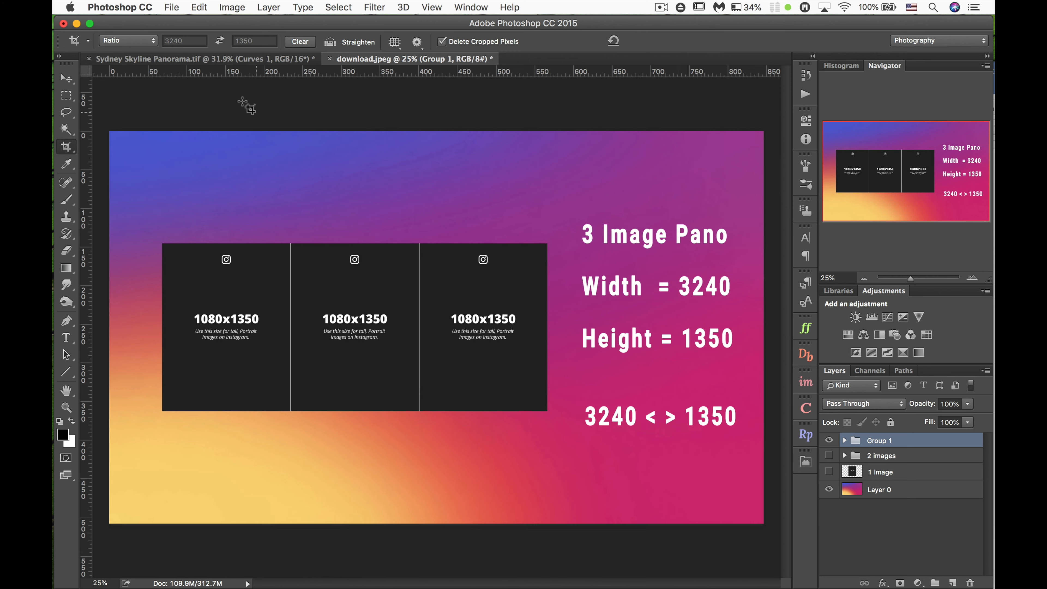
- Switch to the Sydney Skyline Panorama.tif document and view its editing history
{"action": "left_click", "coordinate": [225, 61]}
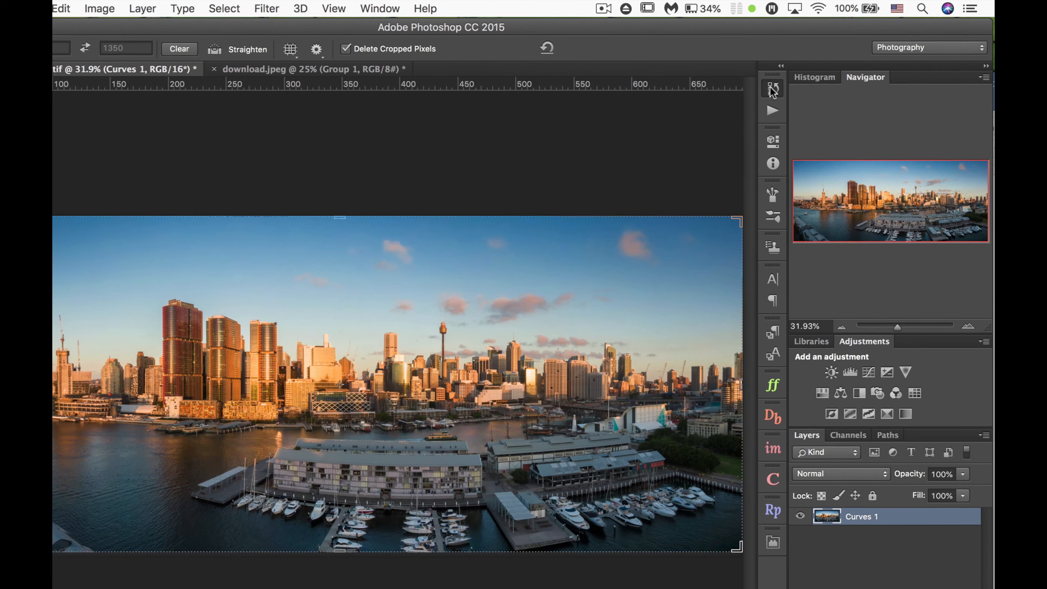
{"action": "left_click", "coordinate": [786, 83]}
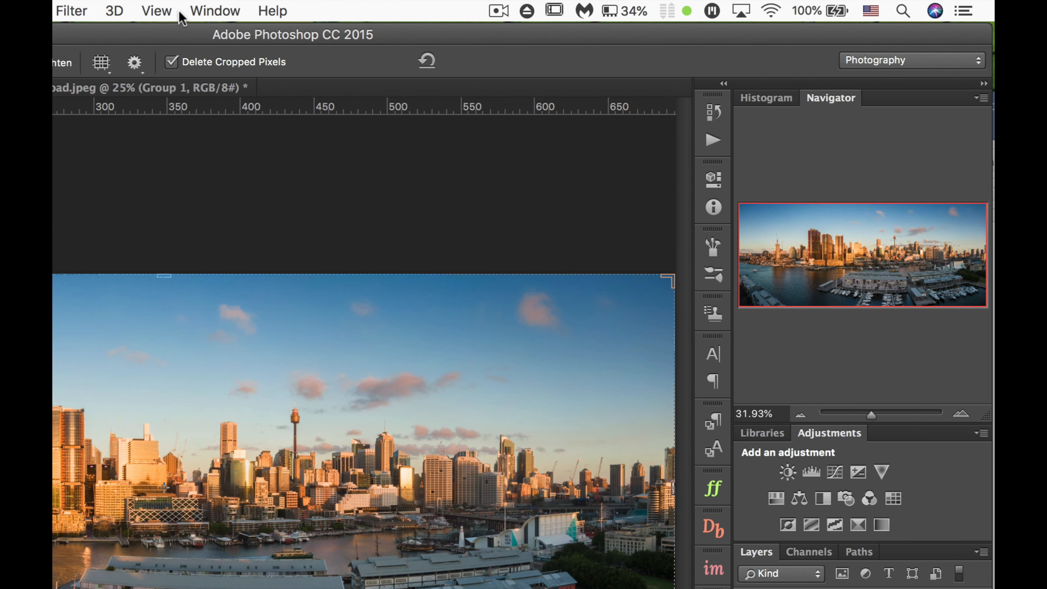
{"action": "left_click", "coordinate": [254, 10]}
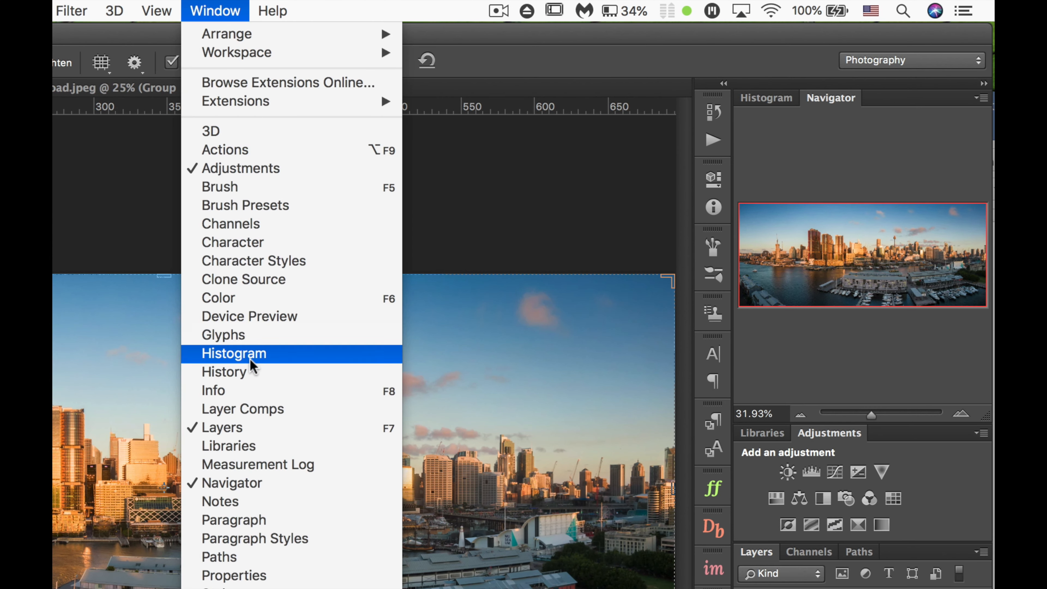
{"action": "left_click", "coordinate": [262, 373]}
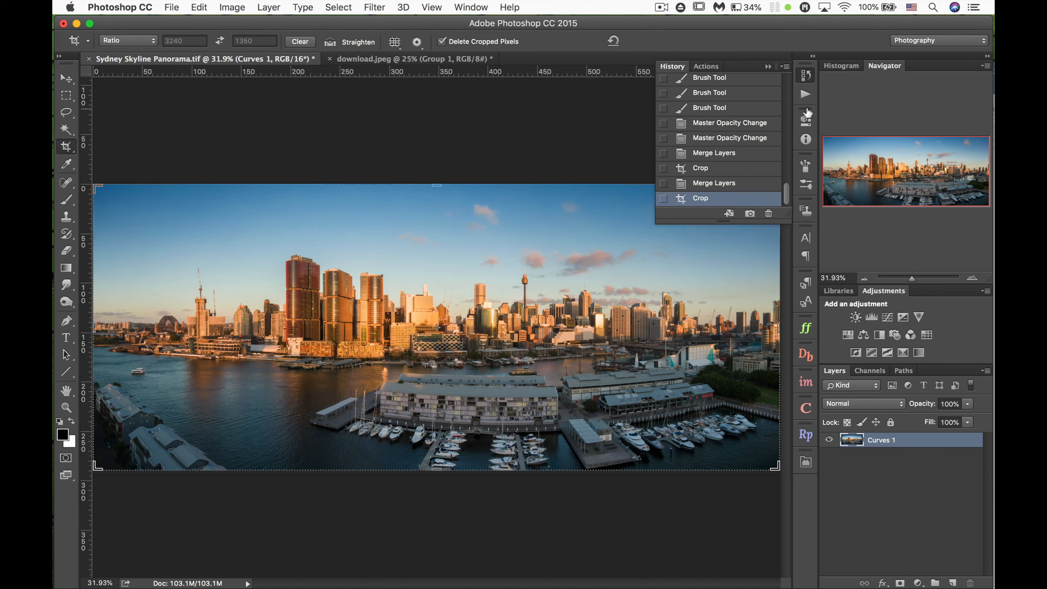
{"action": "left_click", "coordinate": [672, 67]}
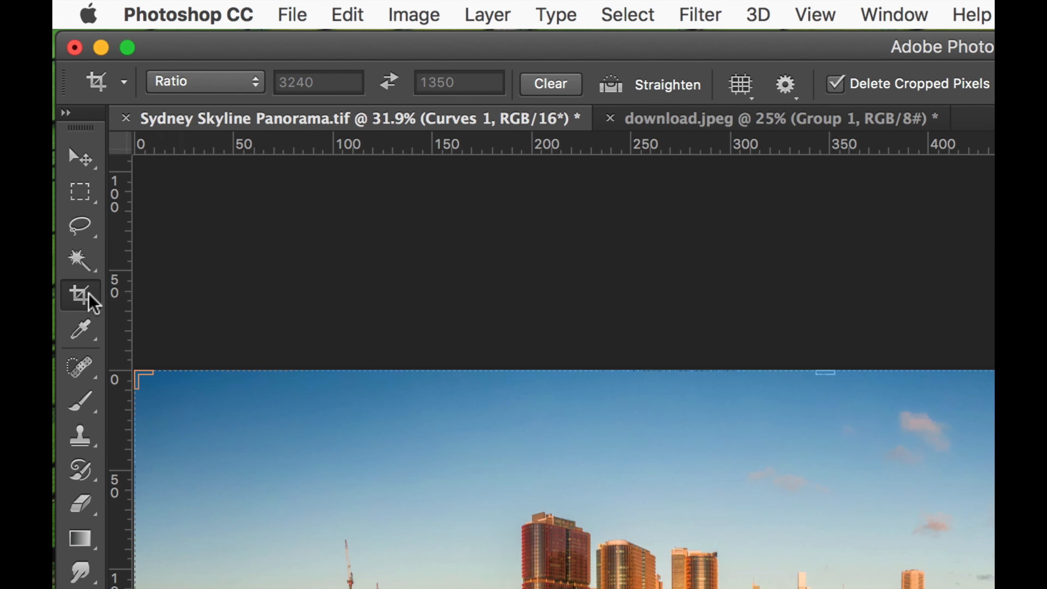
- Set the Crop tool to Ratio mode with a 3240 by 1350 ratio
{"action": "left_click", "coordinate": [236, 87]}
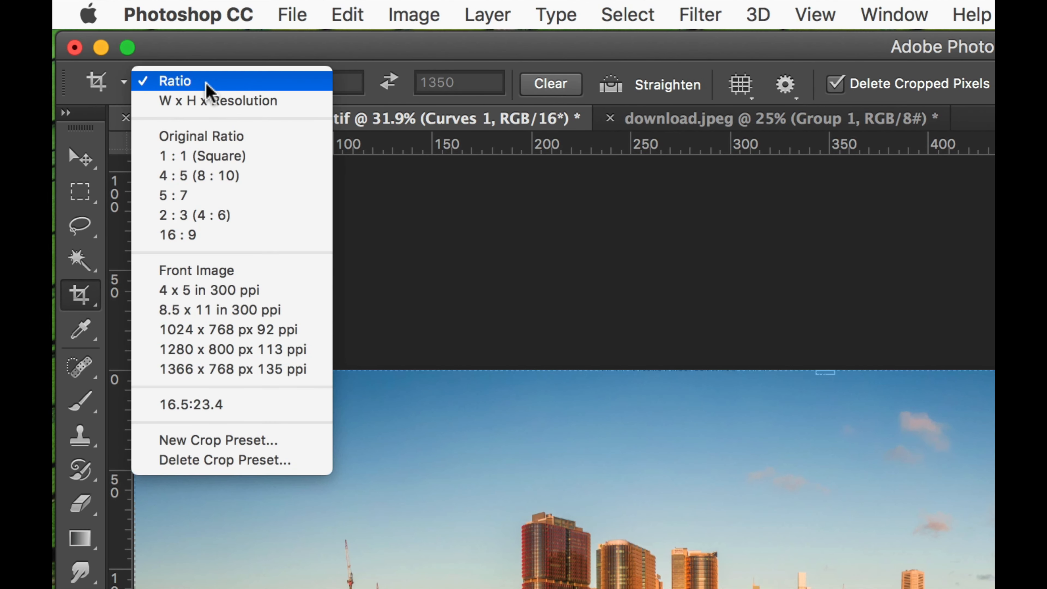
{"action": "left_click", "coordinate": [205, 84]}
{"action": "left_click", "coordinate": [346, 78]}
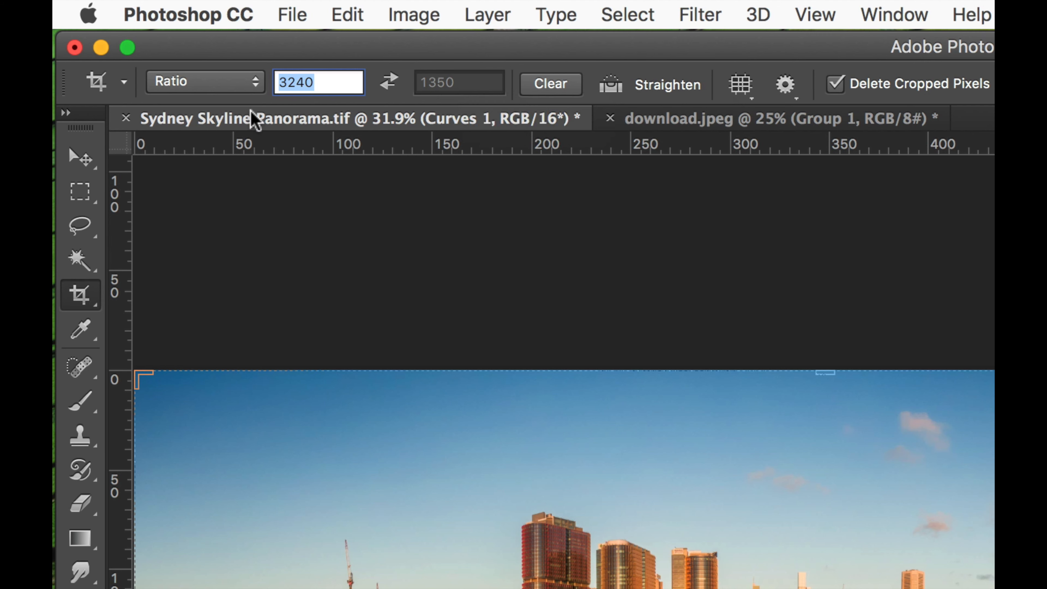
{"action": "key", "text": "Tab"}
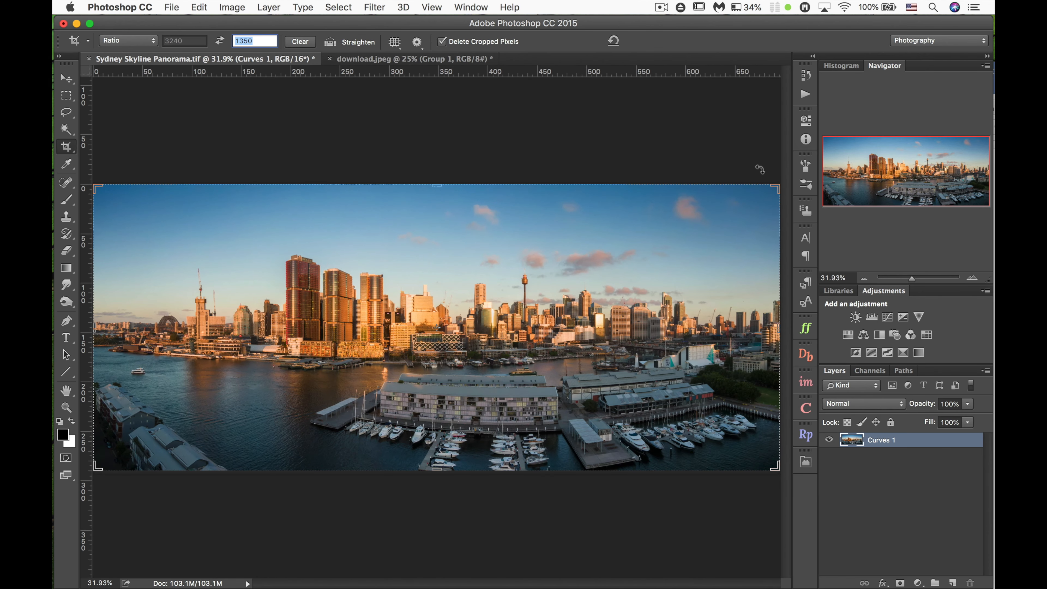
- Try resizing and repositioning the crop frame over the Sydney skyline at the 3240 by 1350 ratio
{"action": "left_click_drag", "start_coordinate": [777, 189], "coordinate": [736, 202]}
{"action": "left_click_drag", "start_coordinate": [595, 340], "coordinate": [546, 347]}
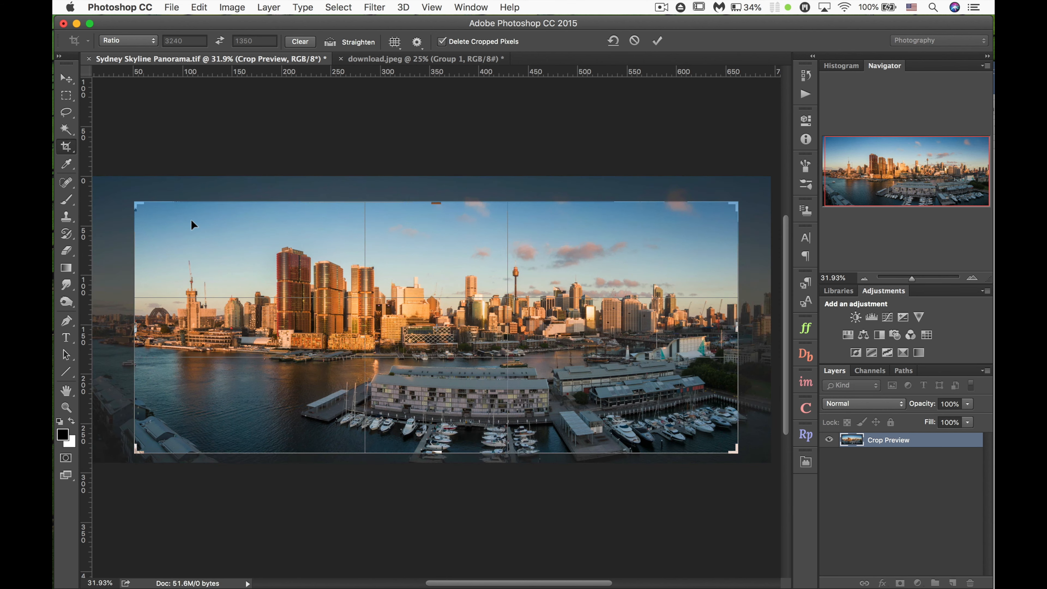
{"action": "left_click_drag", "start_coordinate": [131, 203], "coordinate": [106, 194]}
{"action": "scroll", "coordinate": [474, 345], "scroll_direction": "right", "scroll_amount": 5}
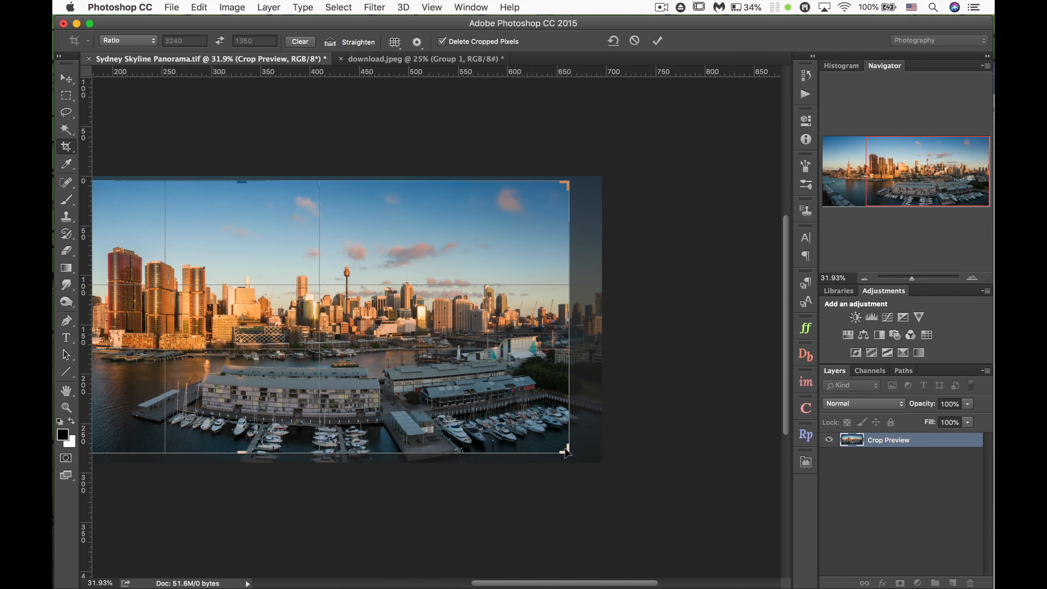
{"action": "left_click_drag", "start_coordinate": [565, 451], "coordinate": [583, 454]}
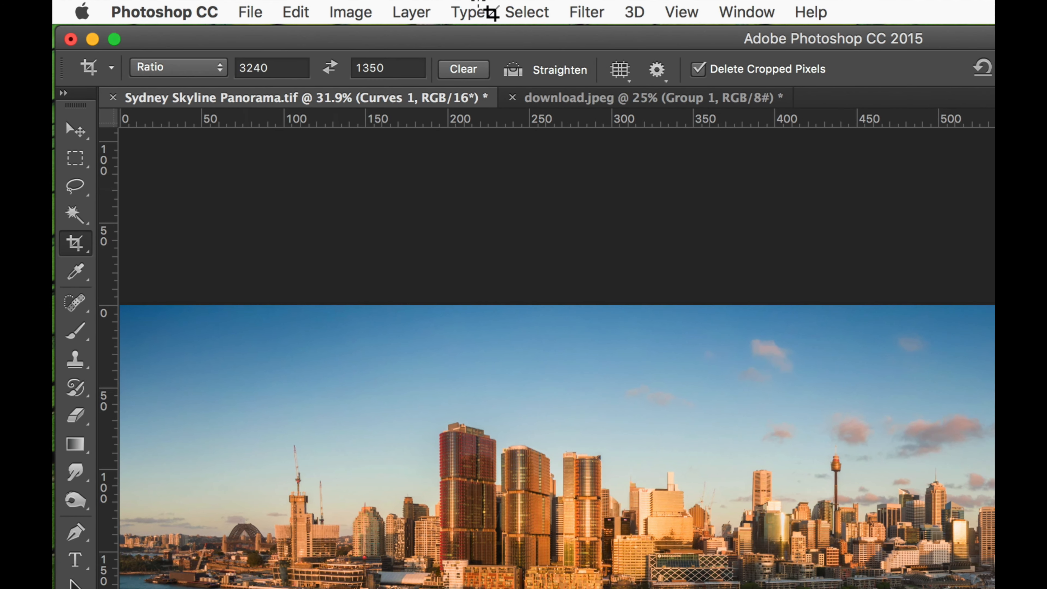
{"action": "left_click", "coordinate": [356, 13]}
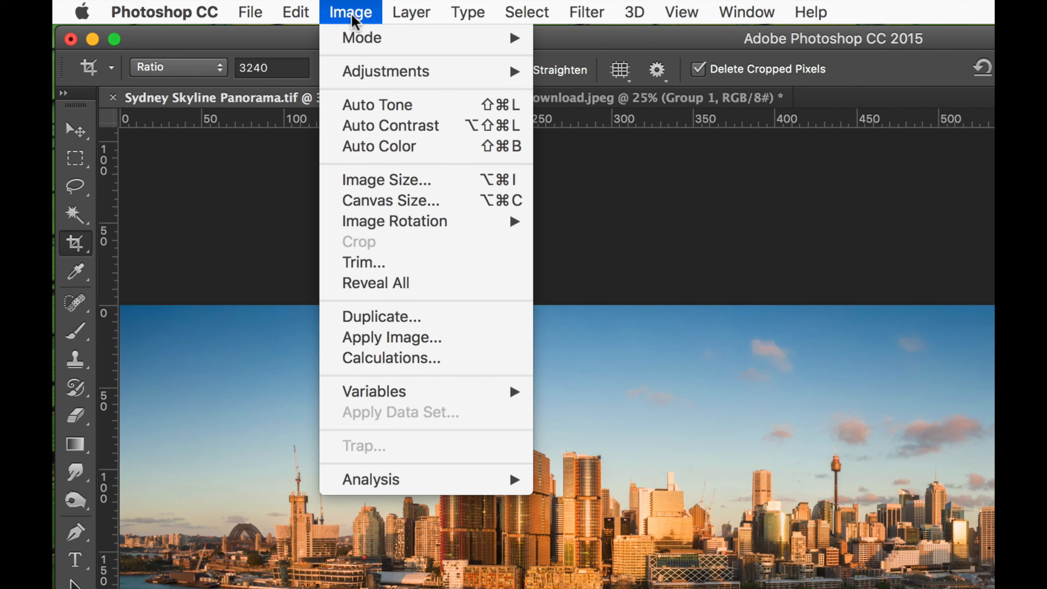
{"action": "left_click", "coordinate": [435, 188]}
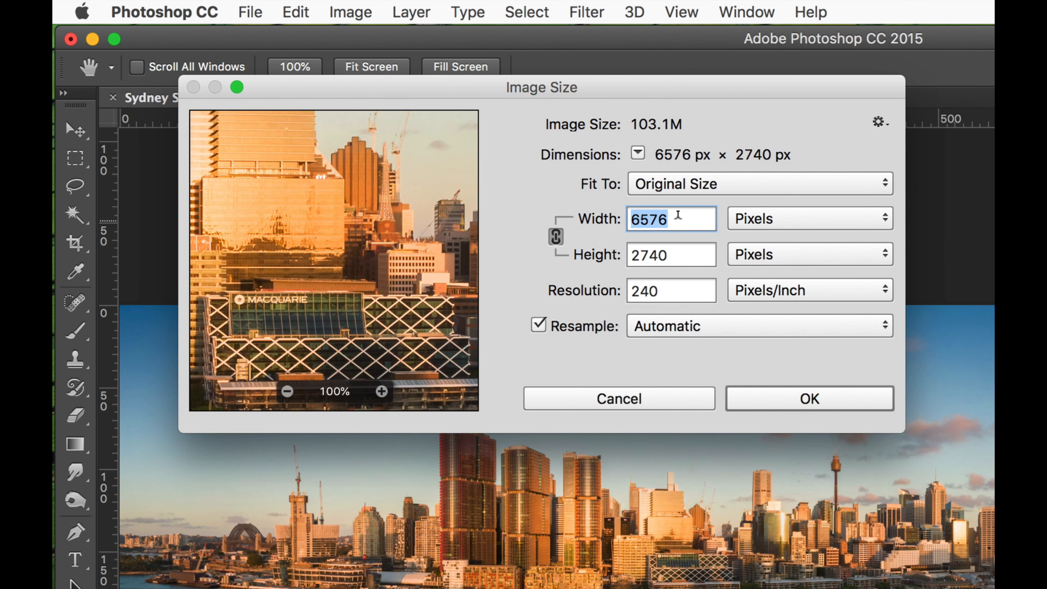
{"action": "type", "text": "3240"}
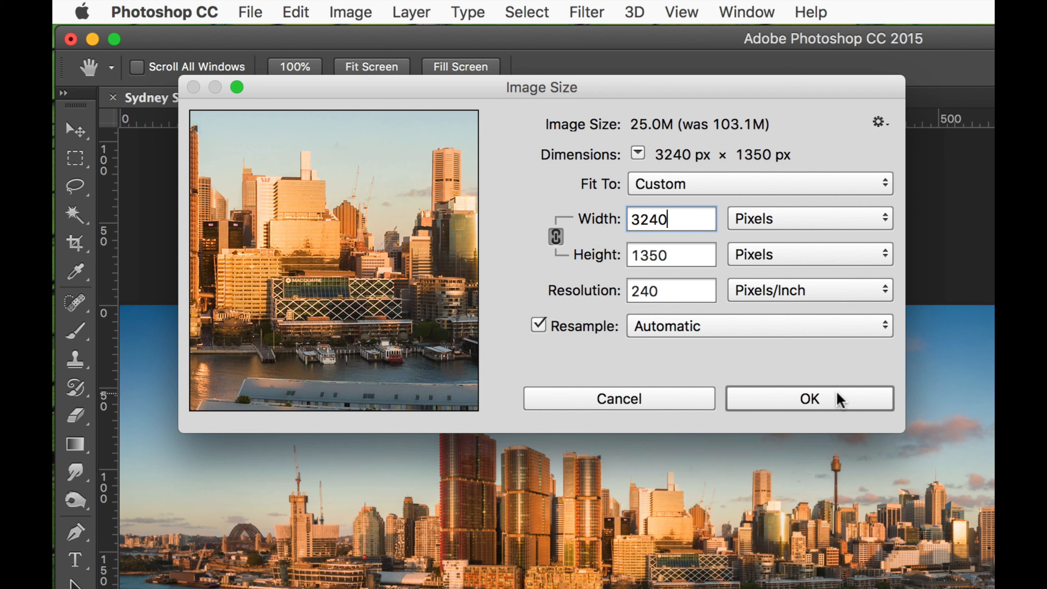
{"action": "left_click", "coordinate": [635, 402]}
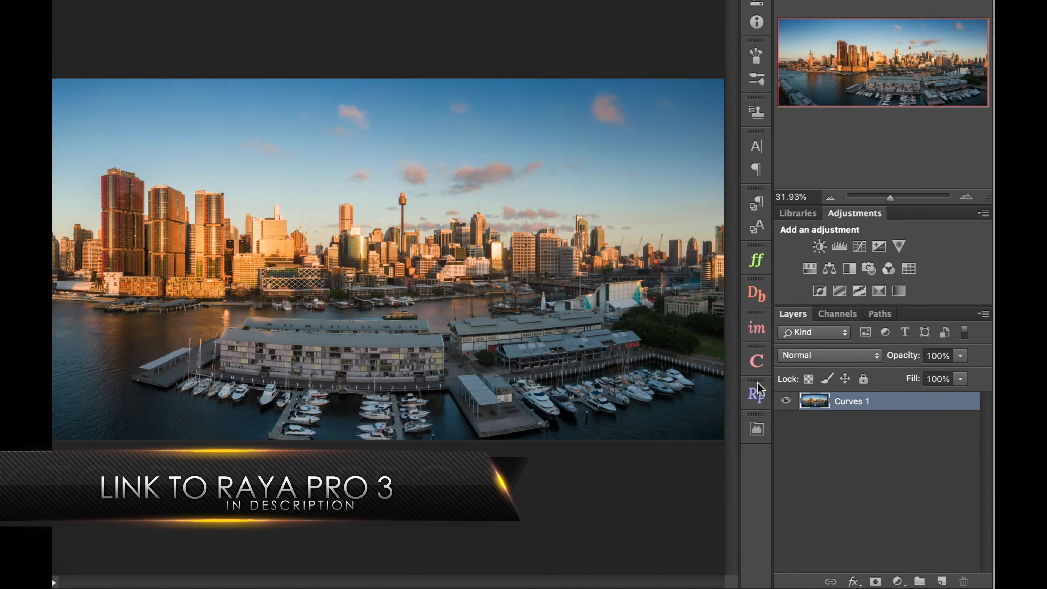
- Sharpen and resize the panorama for the web by width to 3240 pixels with Raya Pro's finishing actions, converting it to sRGB
{"action": "left_click", "coordinate": [757, 392]}
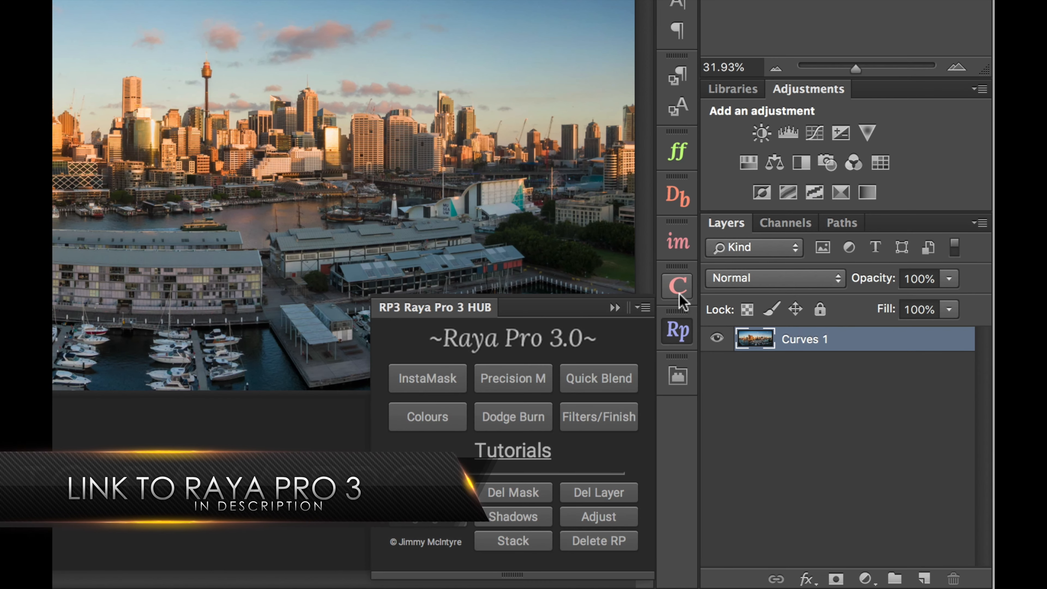
{"action": "left_click", "coordinate": [681, 244]}
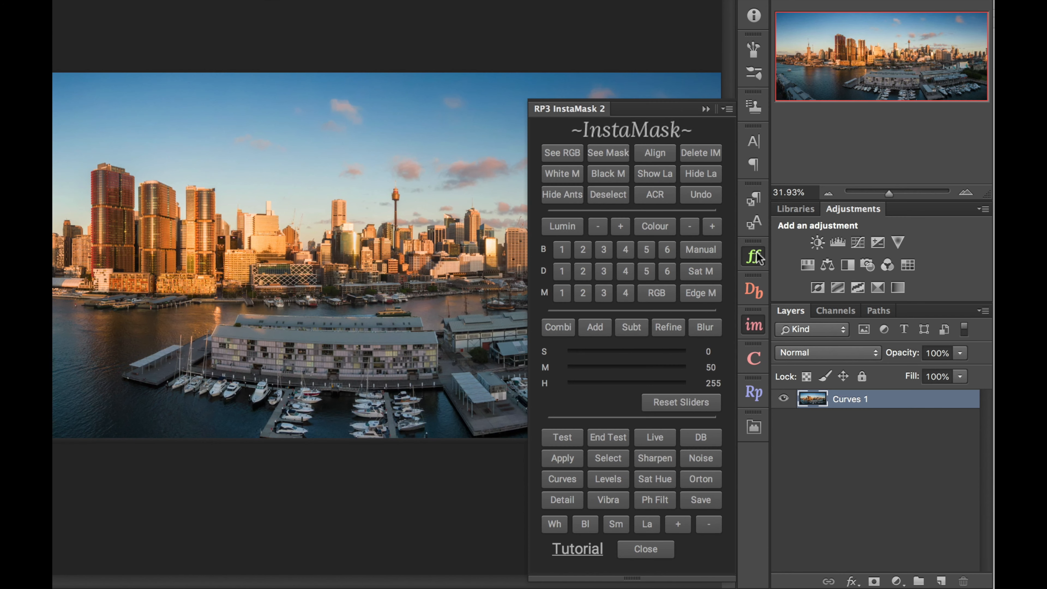
{"action": "left_click", "coordinate": [756, 257]}
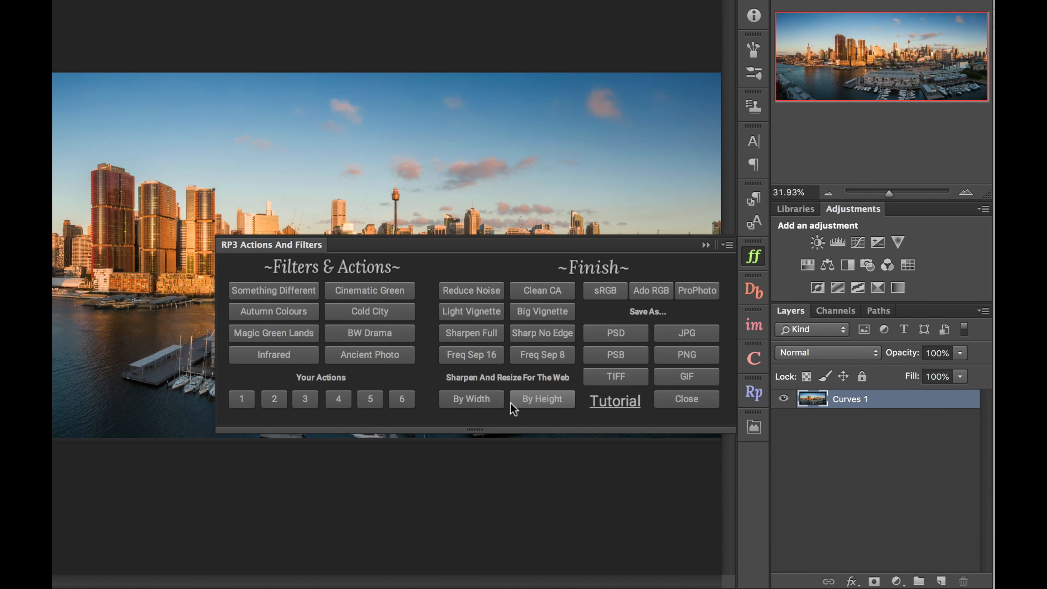
{"action": "left_click", "coordinate": [490, 405]}
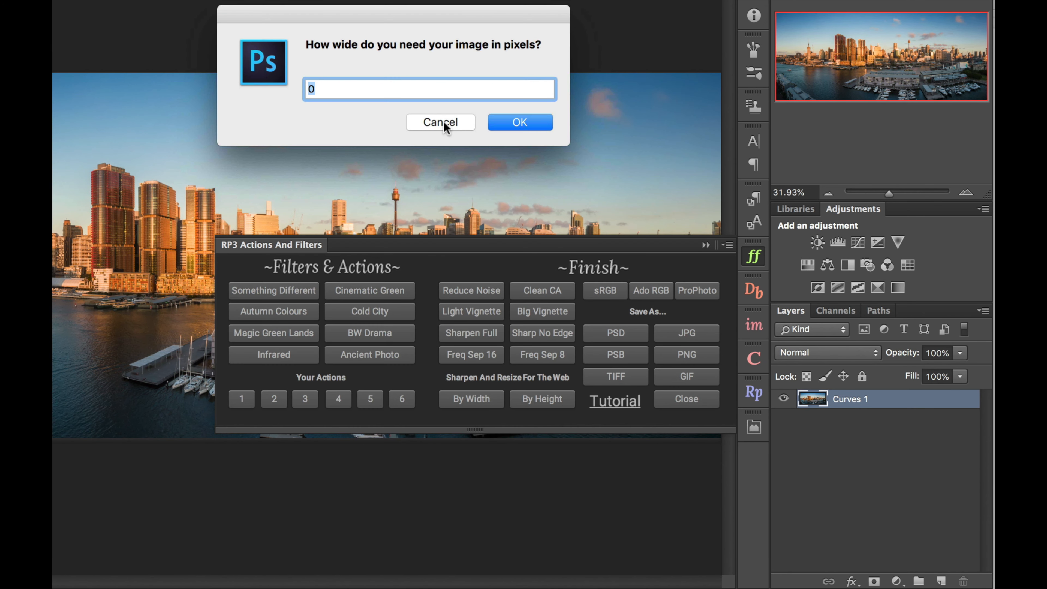
{"action": "type", "text": "32"}
{"action": "left_click", "coordinate": [520, 123]}
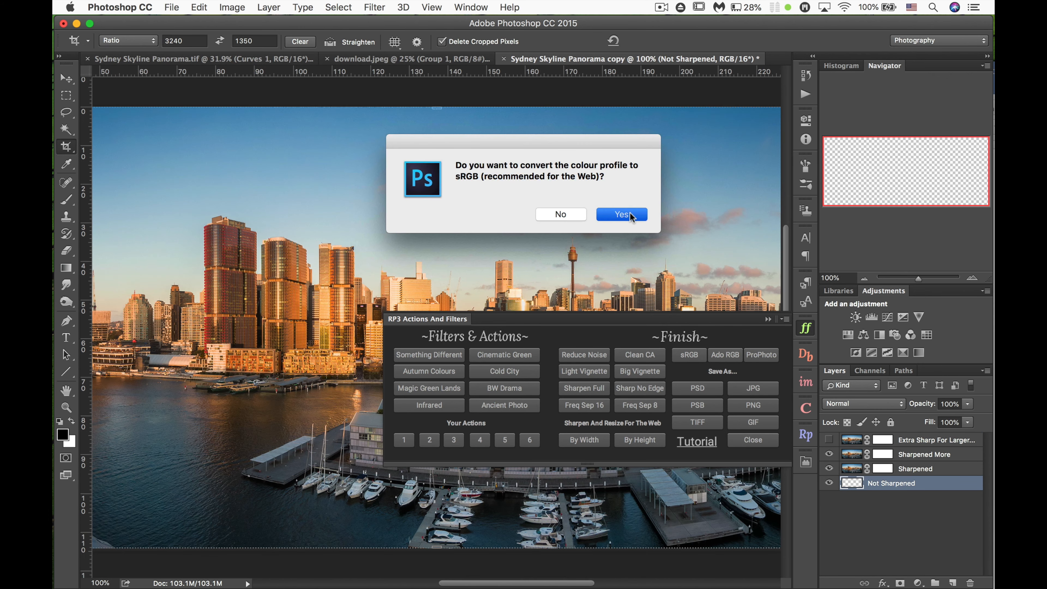
{"action": "left_click", "coordinate": [630, 215]}
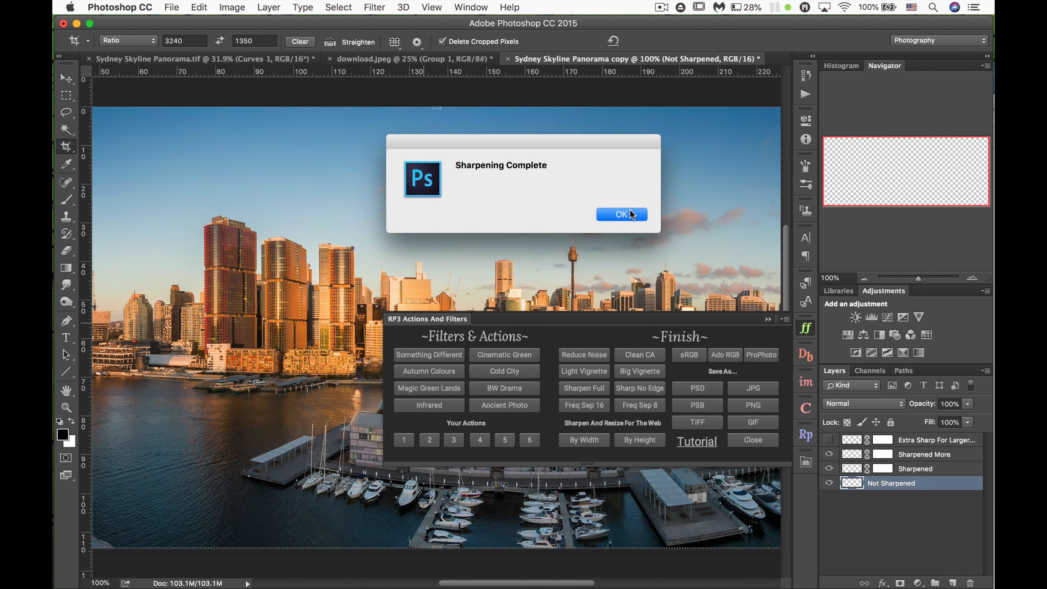
{"action": "left_click", "coordinate": [622, 214]}
{"action": "left_click", "coordinate": [438, 320]}
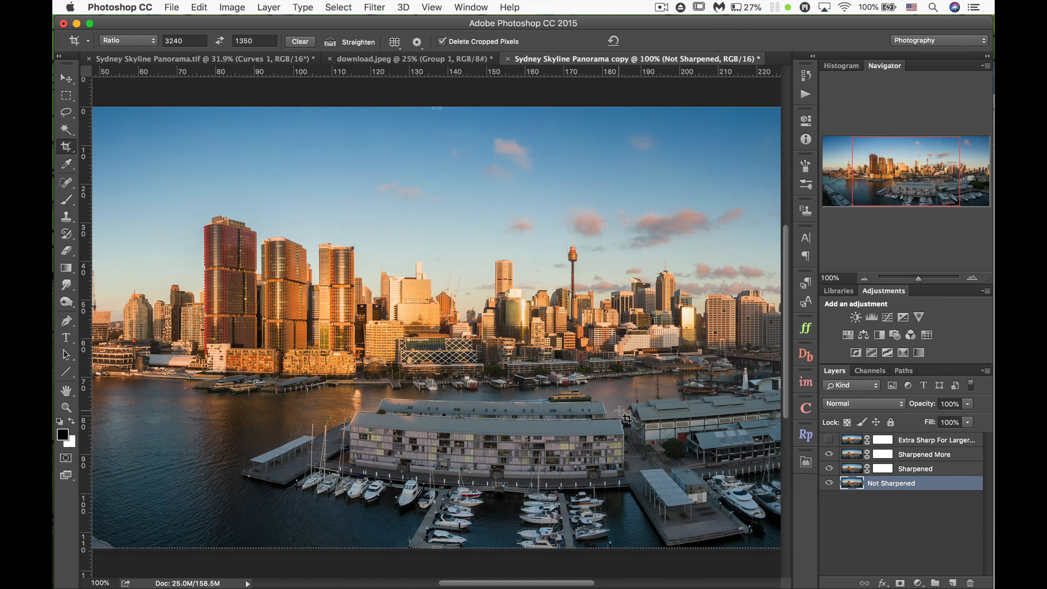
- Inspect the sharpened panorama copy from end to end at 100%, including the harbour and the skyline
{"action": "scroll", "coordinate": [315, 418], "scroll_direction": "left", "scroll_amount": 5}
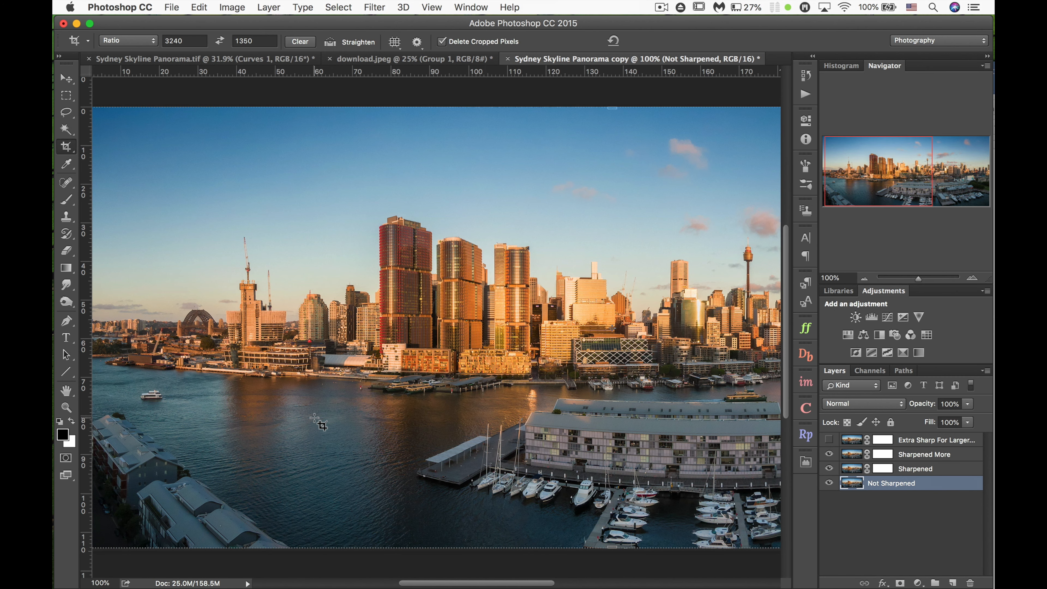
{"action": "scroll", "coordinate": [408, 402], "scroll_direction": "right", "scroll_amount": 10}
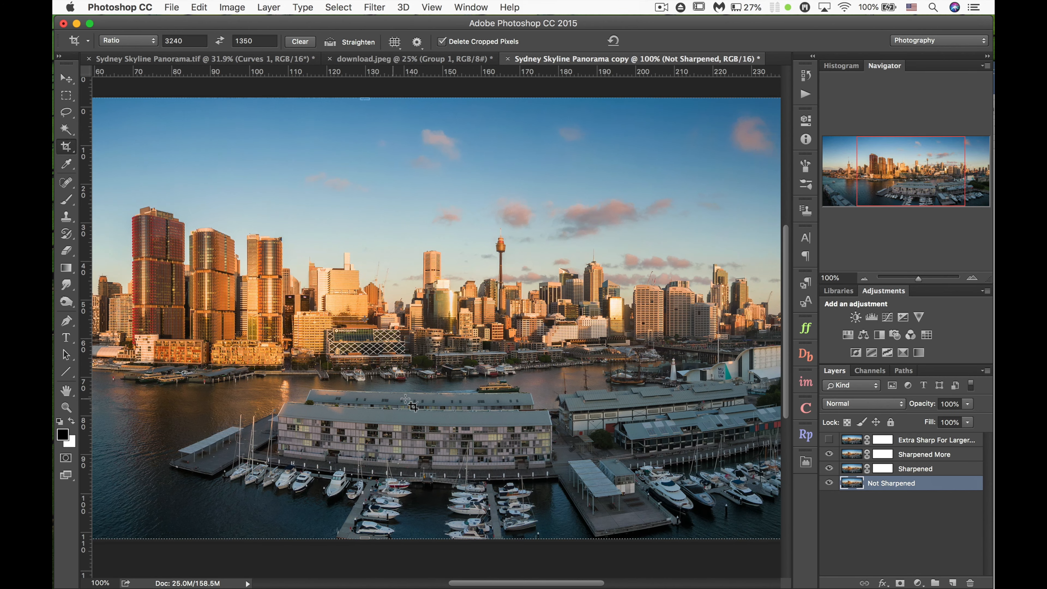
{"action": "scroll", "coordinate": [406, 399], "scroll_direction": "left", "scroll_amount": 14}
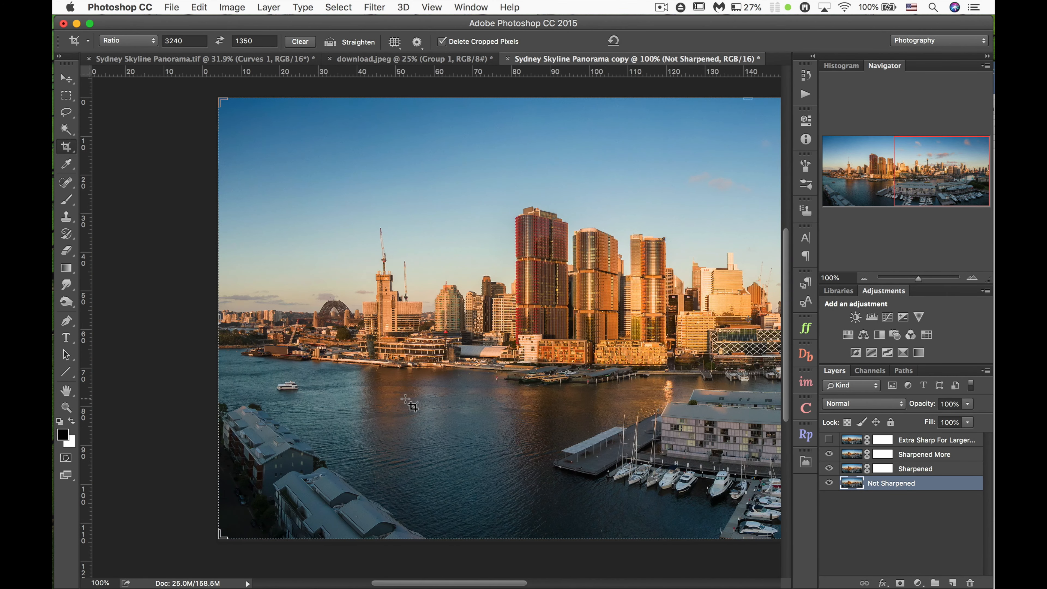
{"action": "scroll", "coordinate": [406, 399], "scroll_direction": "right", "scroll_amount": 8}
{"action": "scroll", "coordinate": [406, 399], "scroll_direction": "down", "scroll_amount": 3}
{"action": "scroll", "coordinate": [413, 407], "scroll_direction": "up", "scroll_amount": 2}
{"action": "key", "text": "super+minus"}
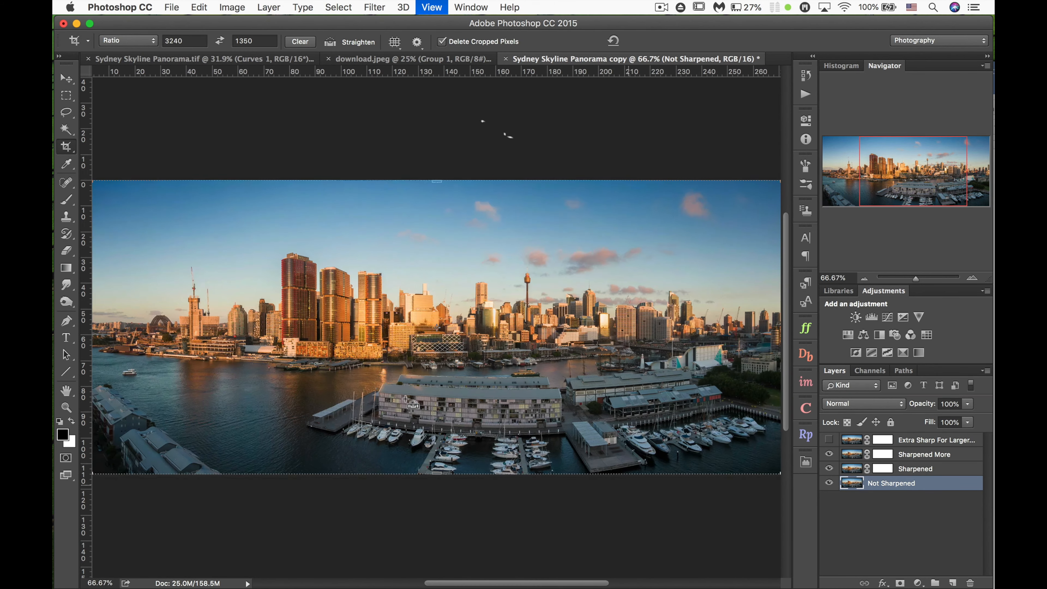
- Crop the panorama copy to its middle panel at a 1080 by 1350 ratio
{"action": "left_click", "coordinate": [182, 41]}
{"action": "type", "text": "1080"}
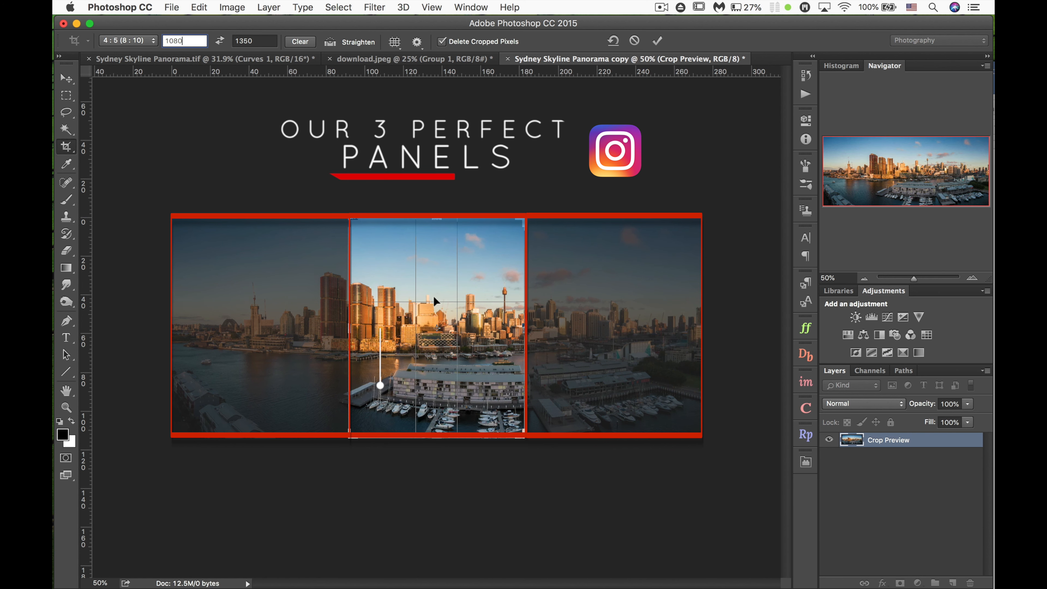
{"action": "key", "text": "Return"}
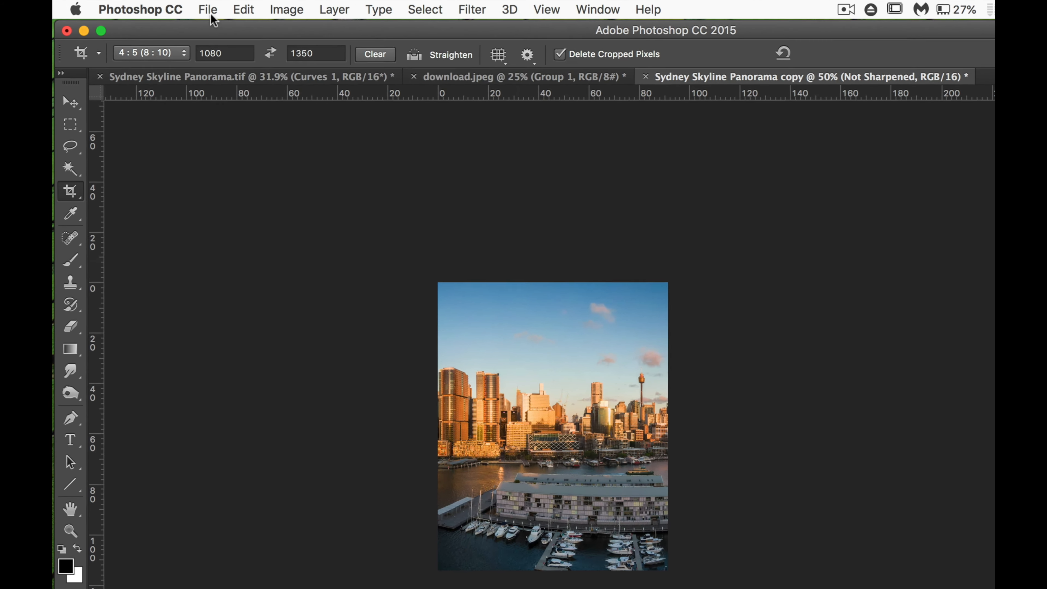
- Save the middle panel for the web as a quality 100 JPEG named Sydney-Skyline-Panorama-#1.jpg in the Sydney Pano folder
{"action": "left_click", "coordinate": [210, 11]}
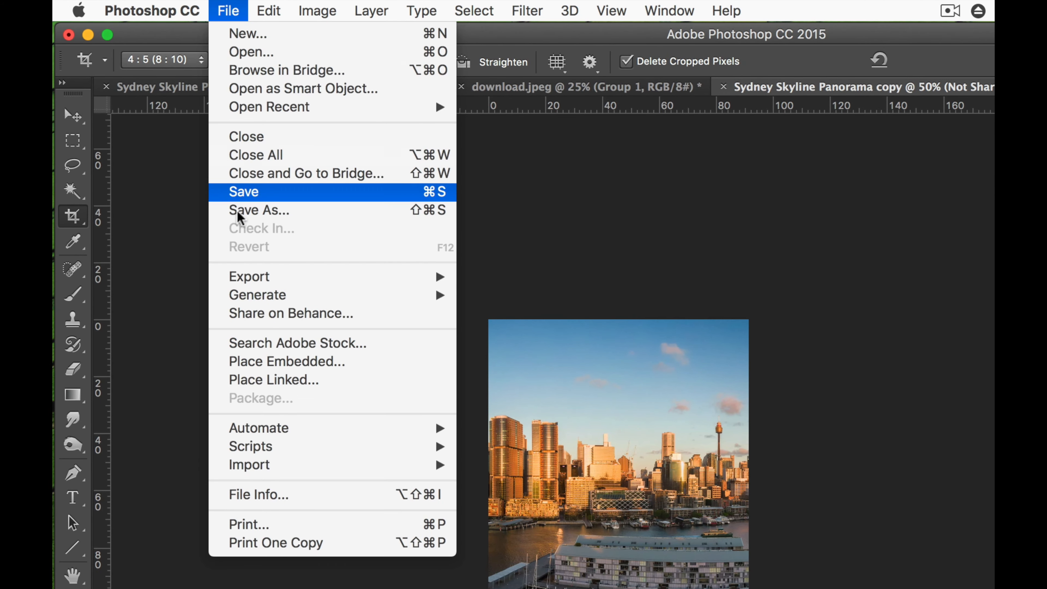
{"action": "mouse_move", "coordinate": [378, 281]}
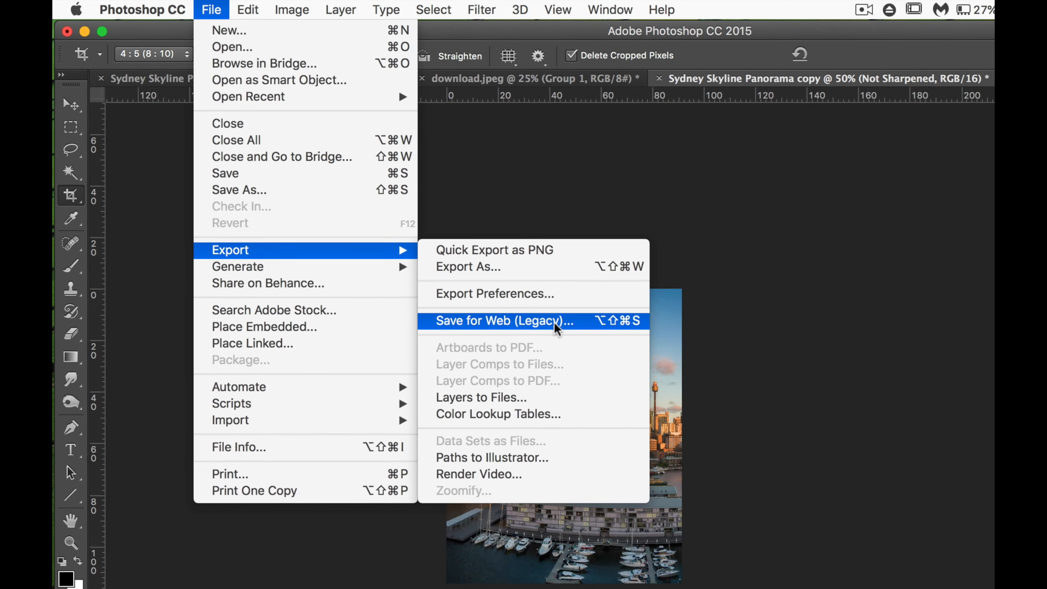
{"action": "left_click", "coordinate": [552, 354]}
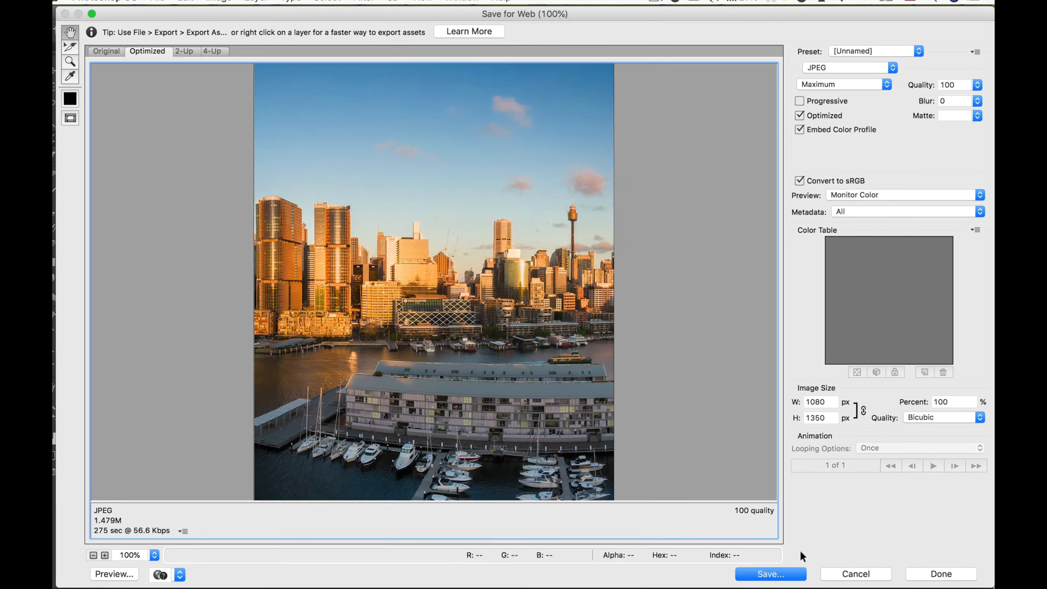
{"action": "left_click", "coordinate": [655, 565]}
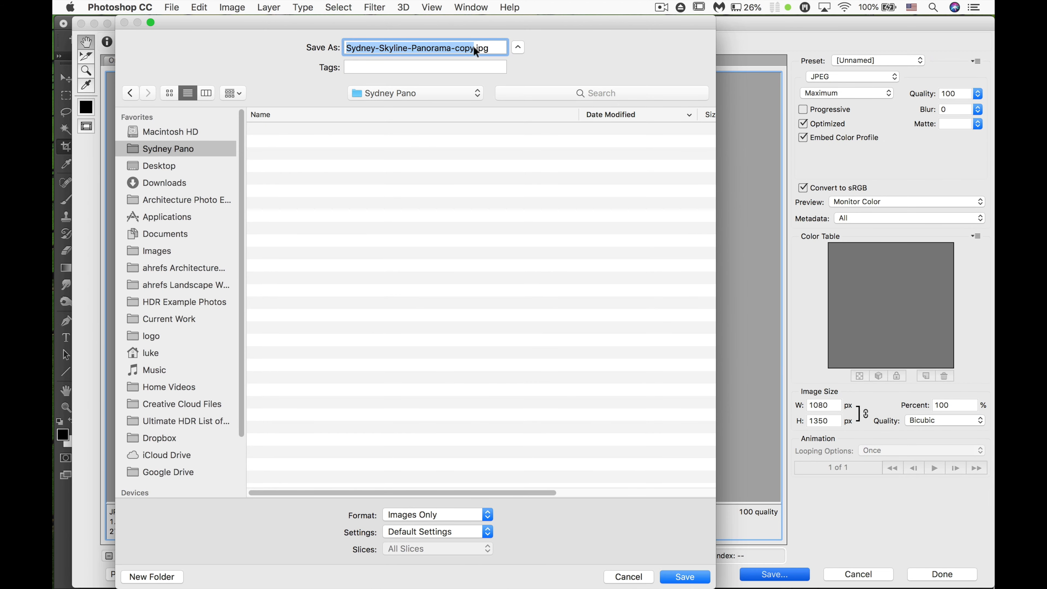
{"action": "double_click", "coordinate": [463, 48]}
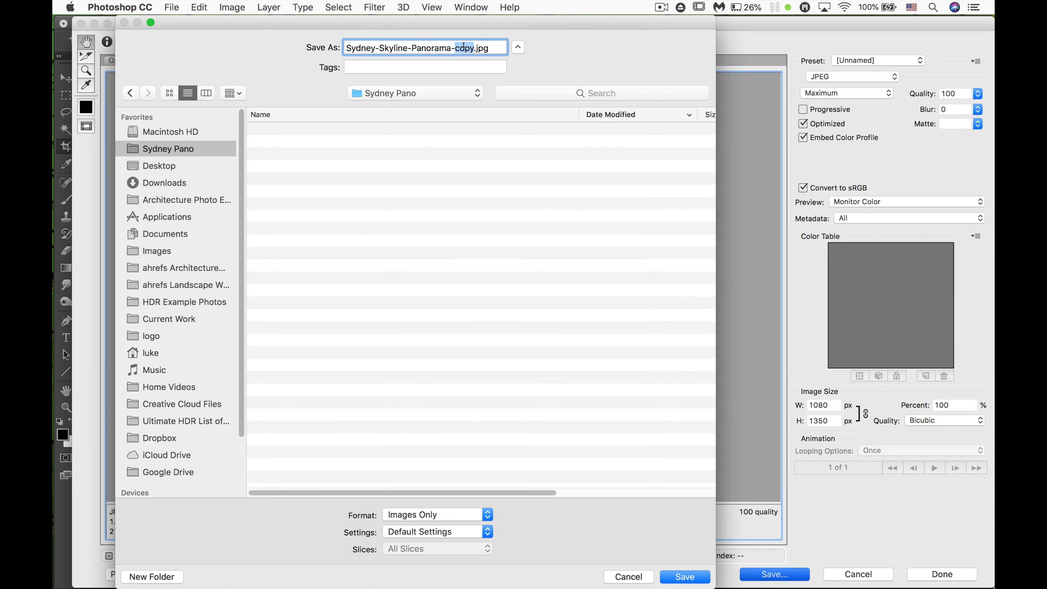
{"action": "type", "text": "#1"}
{"action": "key", "text": "Return"}
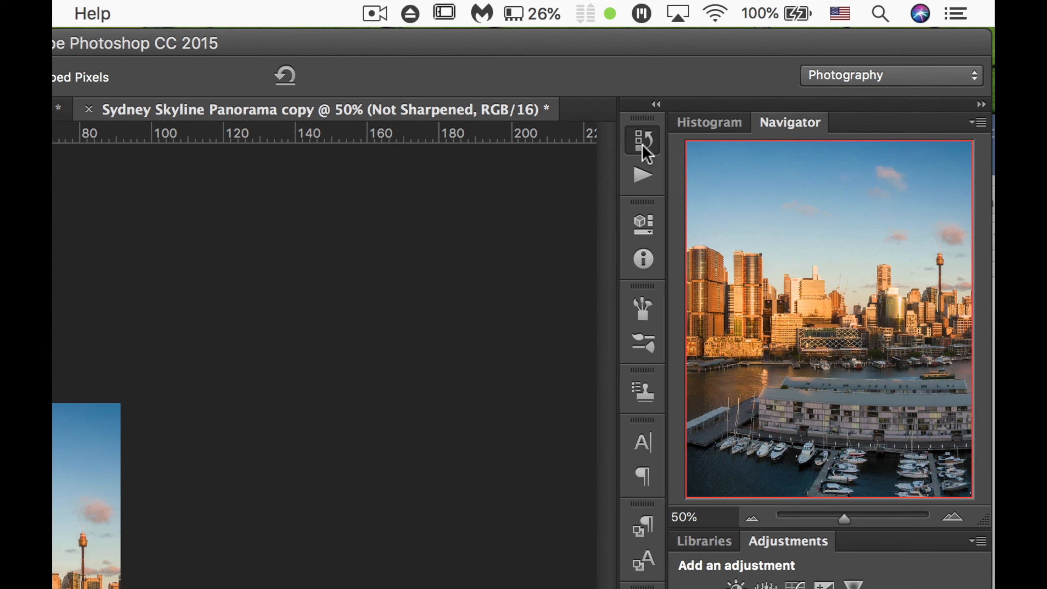
- Restore the full panorama by returning the copy's history to the Convert to Profile state before the crop
{"action": "left_click", "coordinate": [676, 131]}
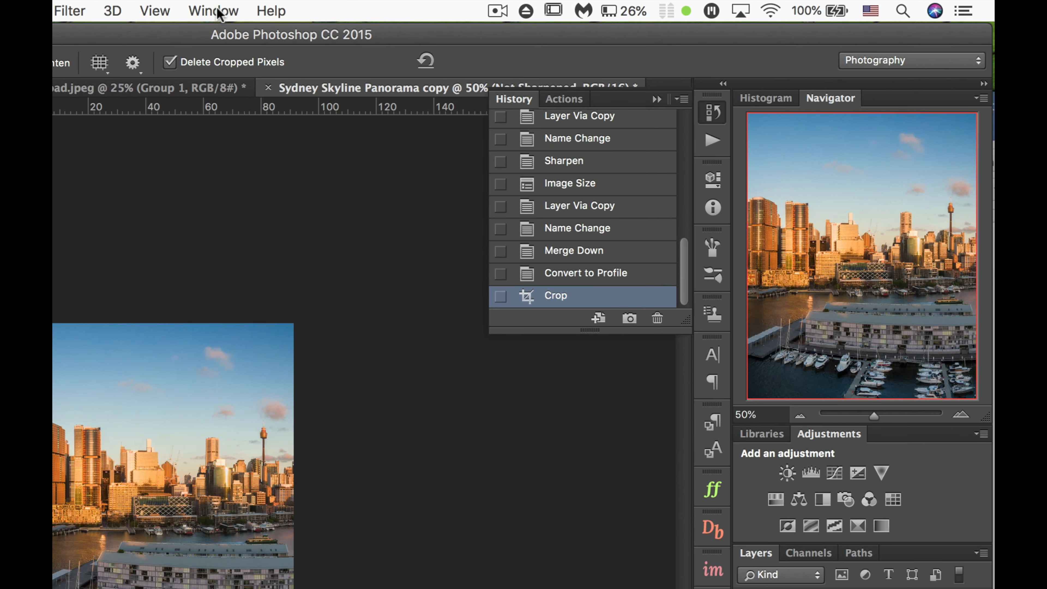
{"action": "left_click", "coordinate": [114, 12]}
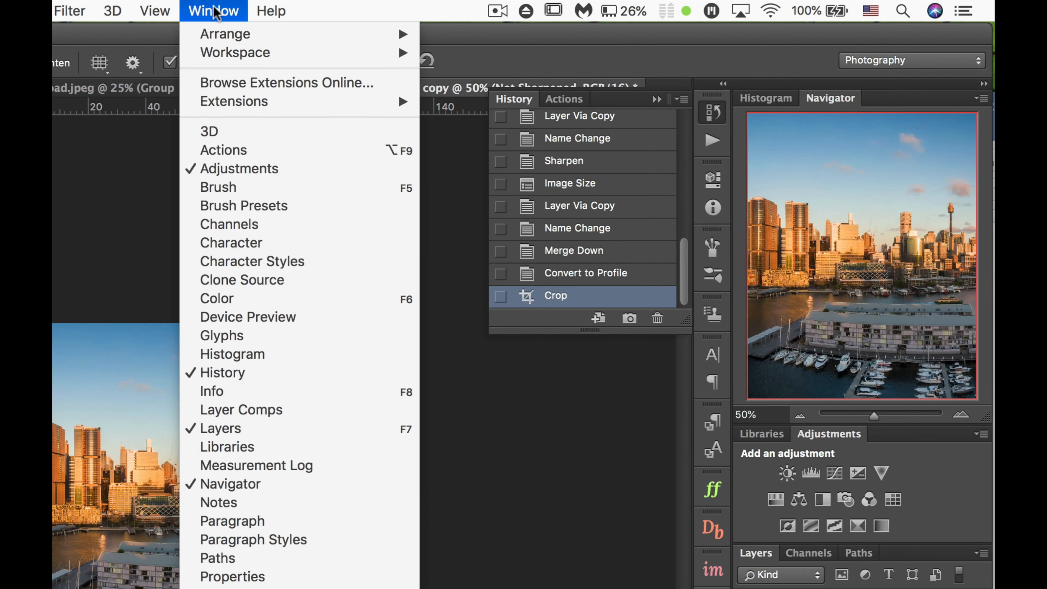
{"action": "left_click", "coordinate": [624, 48]}
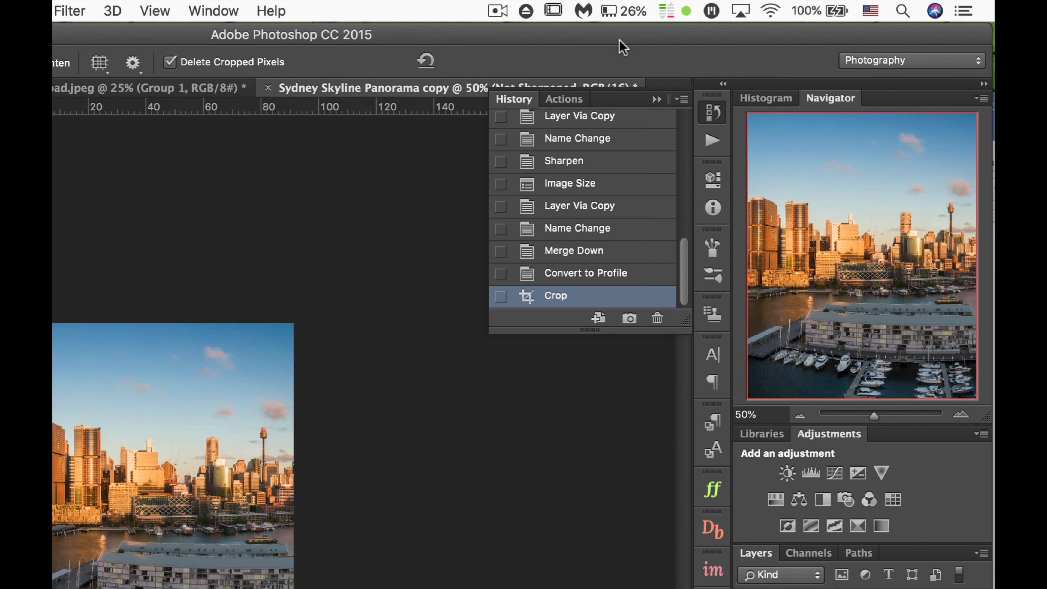
{"action": "left_click", "coordinate": [583, 274]}
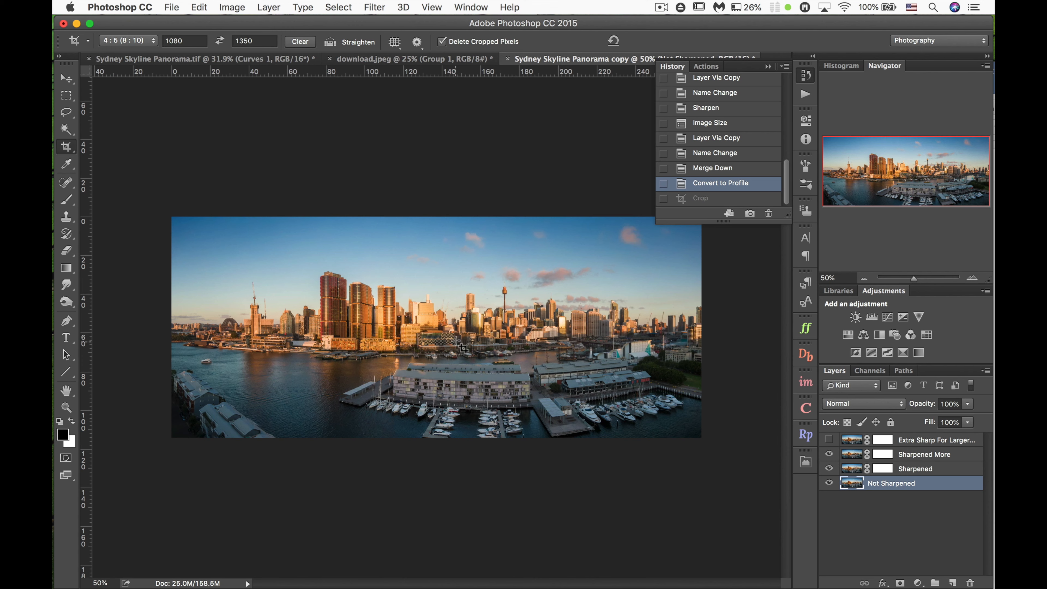
- Crop the panorama copy to its left-hand panel at the 1080 by 1350 ratio, flush with the image's left edge
{"action": "left_click", "coordinate": [465, 248]}
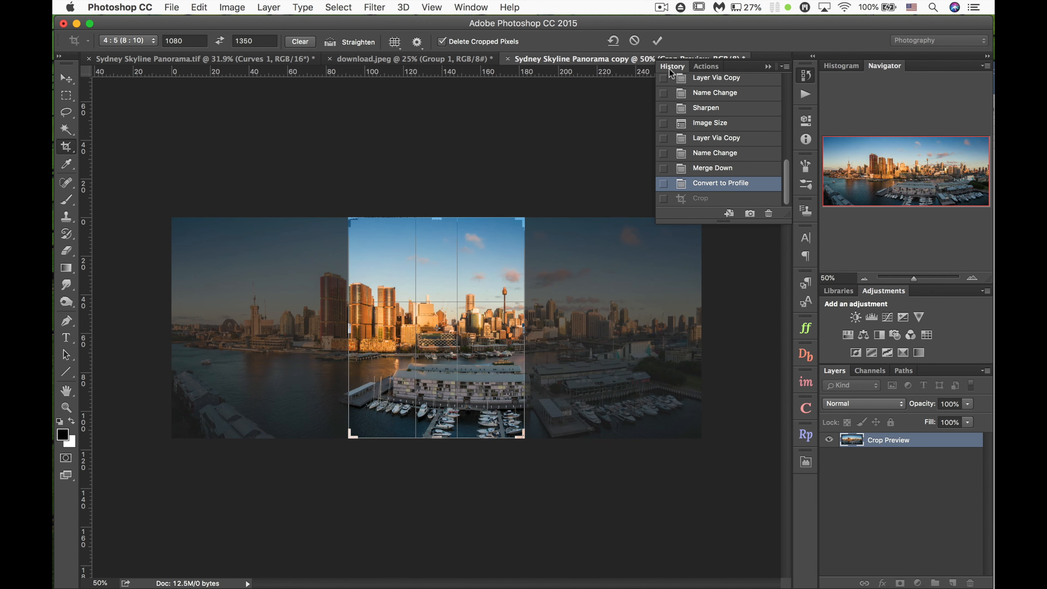
{"action": "left_click", "coordinate": [642, 91]}
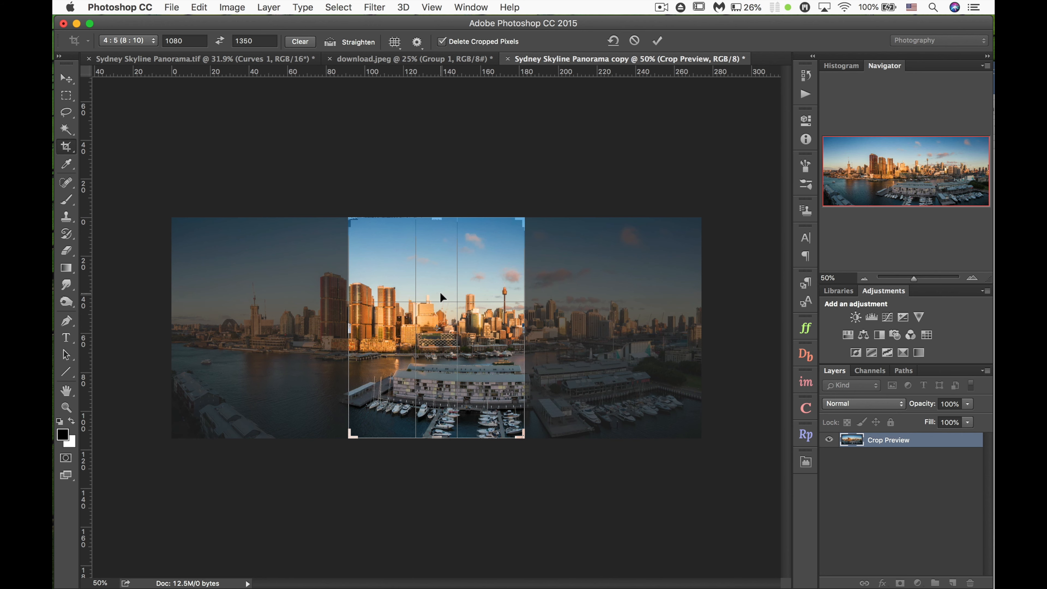
{"action": "left_click_drag", "start_coordinate": [440, 291], "coordinate": [475, 283]}
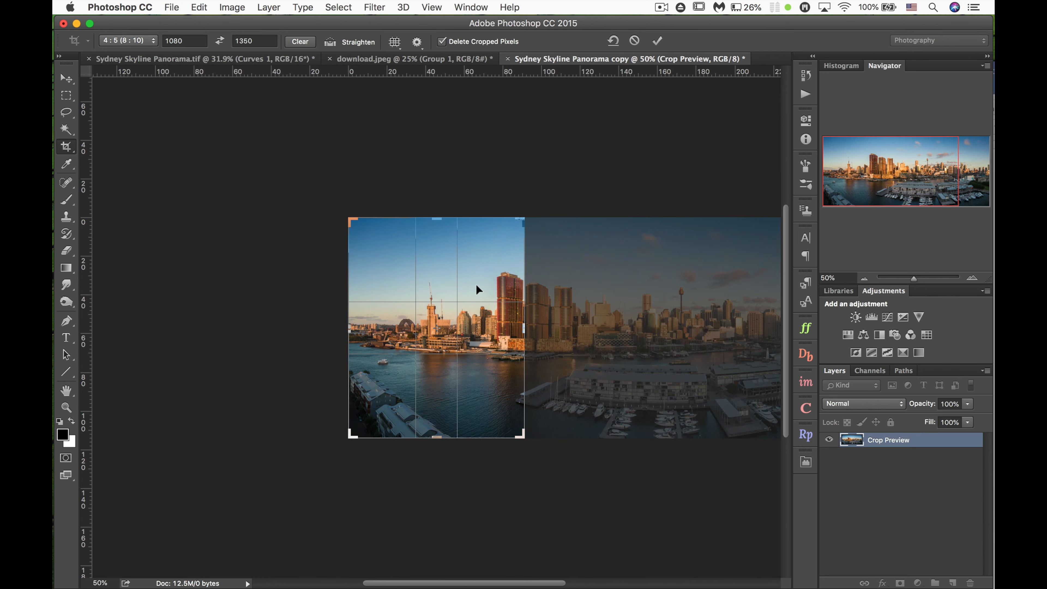
{"action": "key", "text": "Return"}
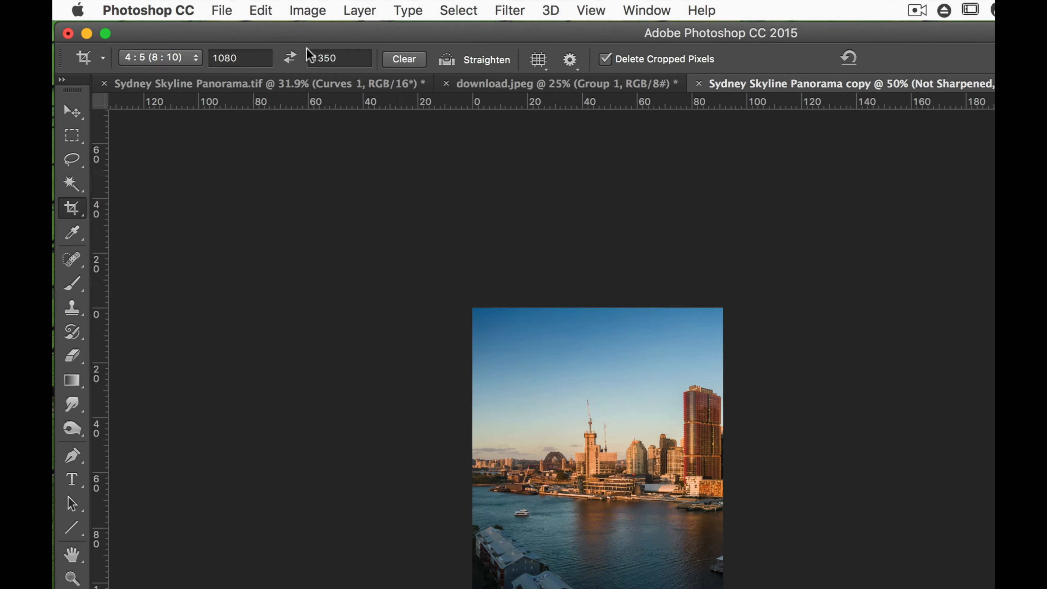
- Save the left-hand panel for the web as a quality 100 JPEG named Sydney-Skyline-Panorama-#2.jpg in the Sydney Pano folder
{"action": "left_click", "coordinate": [221, 10]}
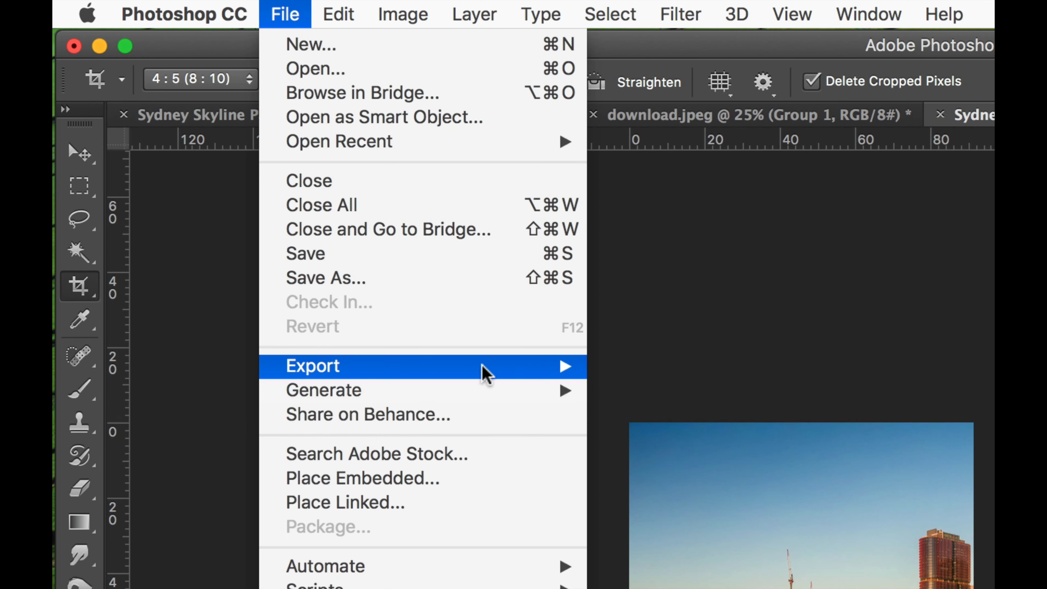
{"action": "mouse_move", "coordinate": [487, 373]}
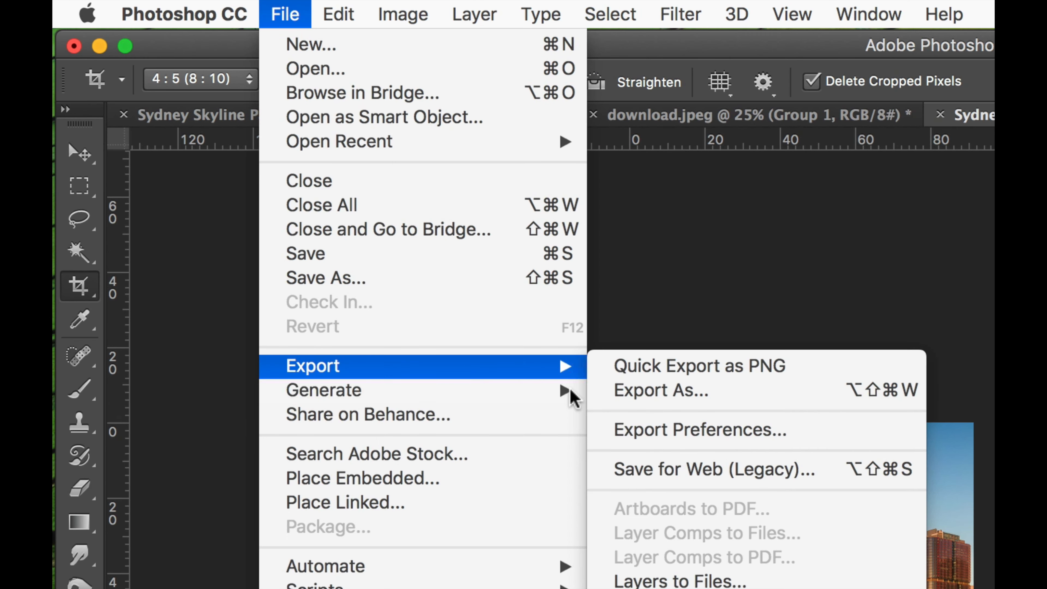
{"action": "left_click", "coordinate": [744, 471]}
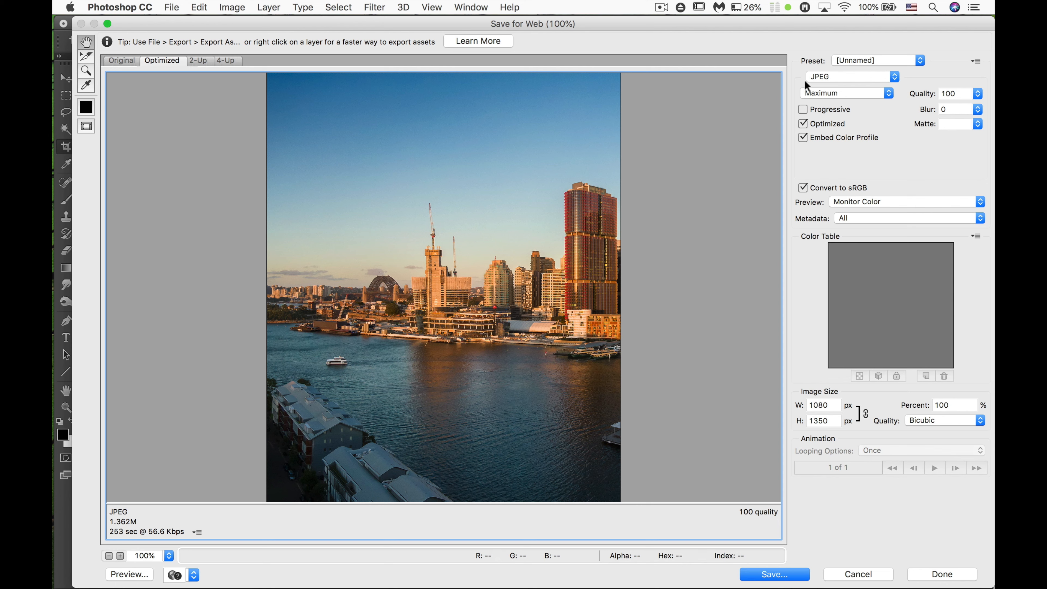
{"action": "left_click", "coordinate": [794, 578]}
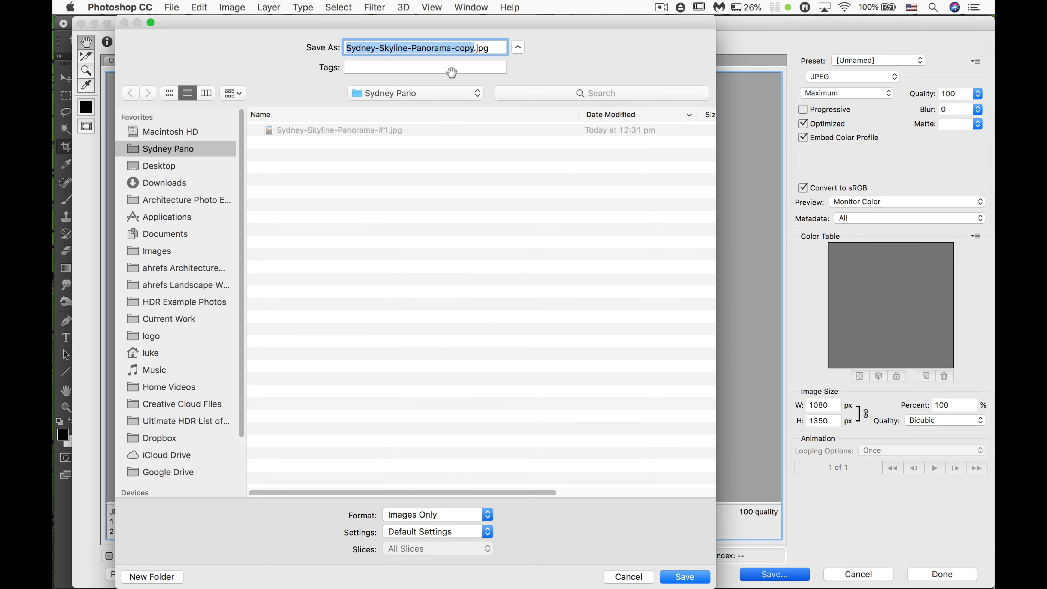
{"action": "left_click", "coordinate": [473, 48]}
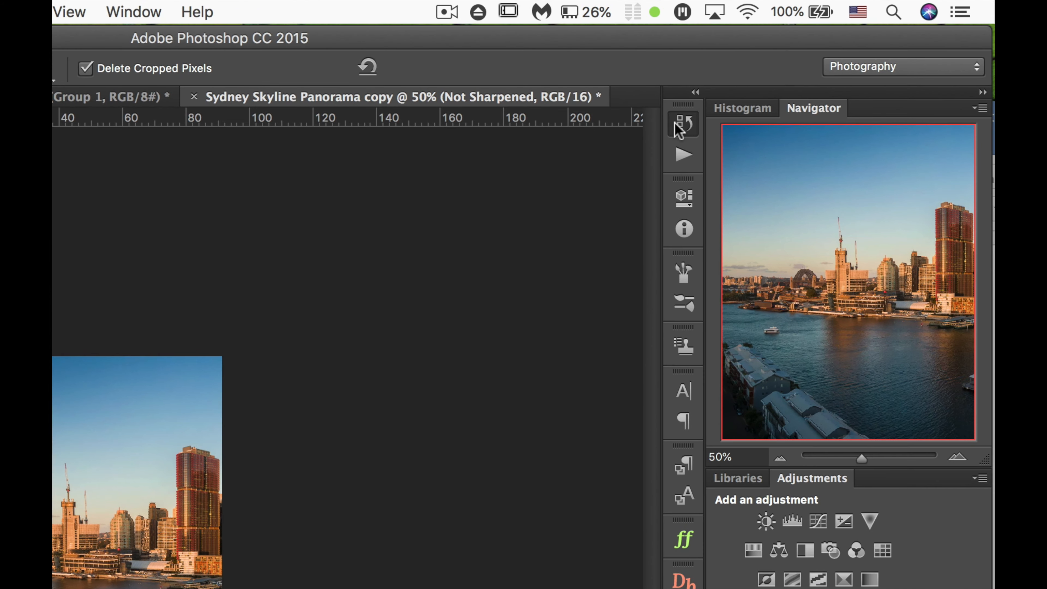
- Return the history to the Convert to Profile state and crop the panorama to its right-hand panel at the 1080 by 1350 ratio
{"action": "left_click", "coordinate": [714, 111]}
{"action": "left_click", "coordinate": [541, 303]}
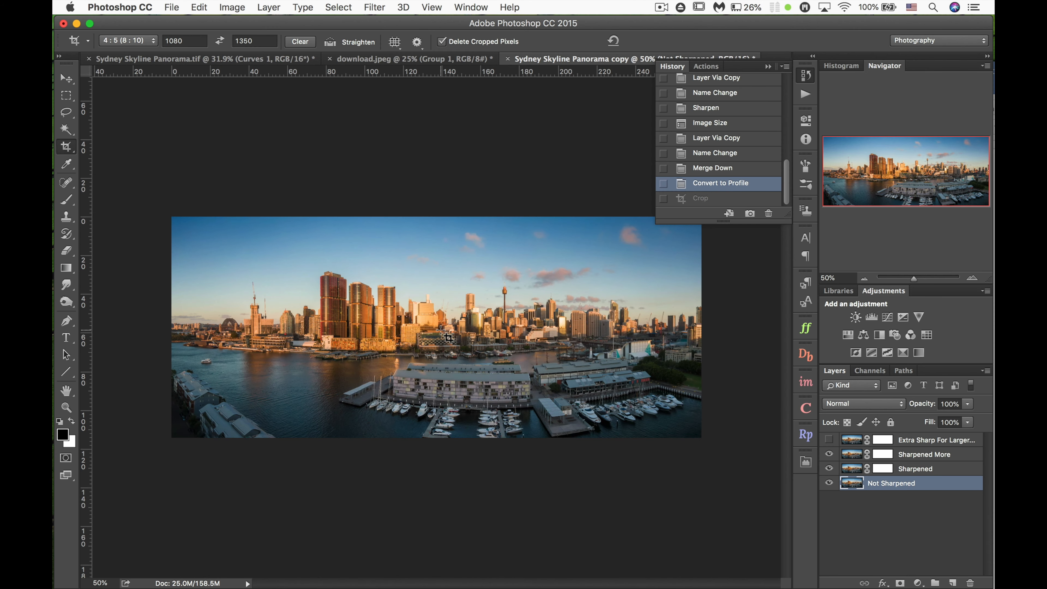
{"action": "left_click", "coordinate": [448, 337]}
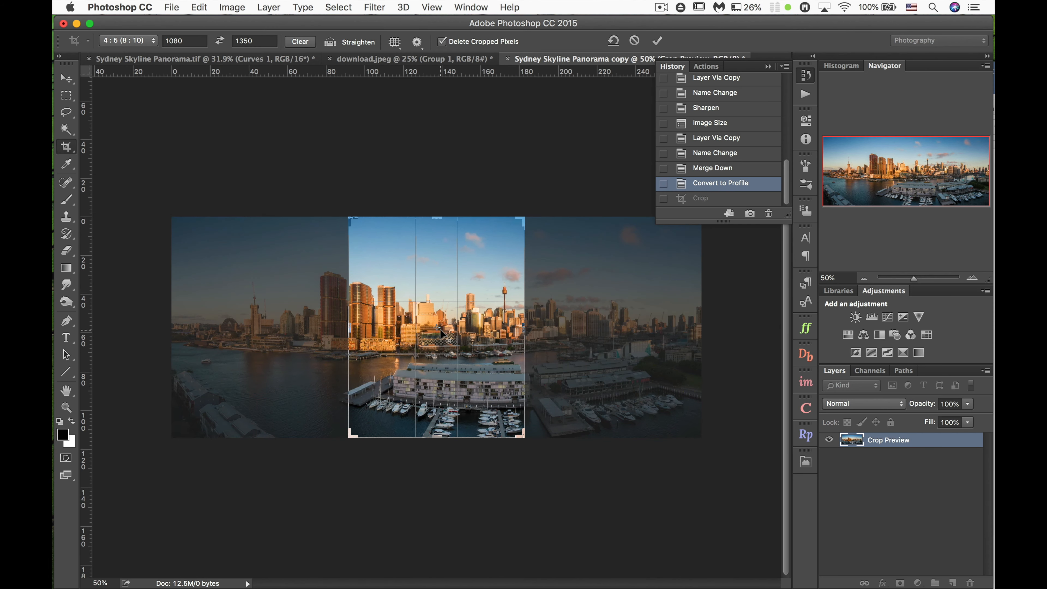
{"action": "left_click_drag", "start_coordinate": [439, 340], "coordinate": [392, 326]}
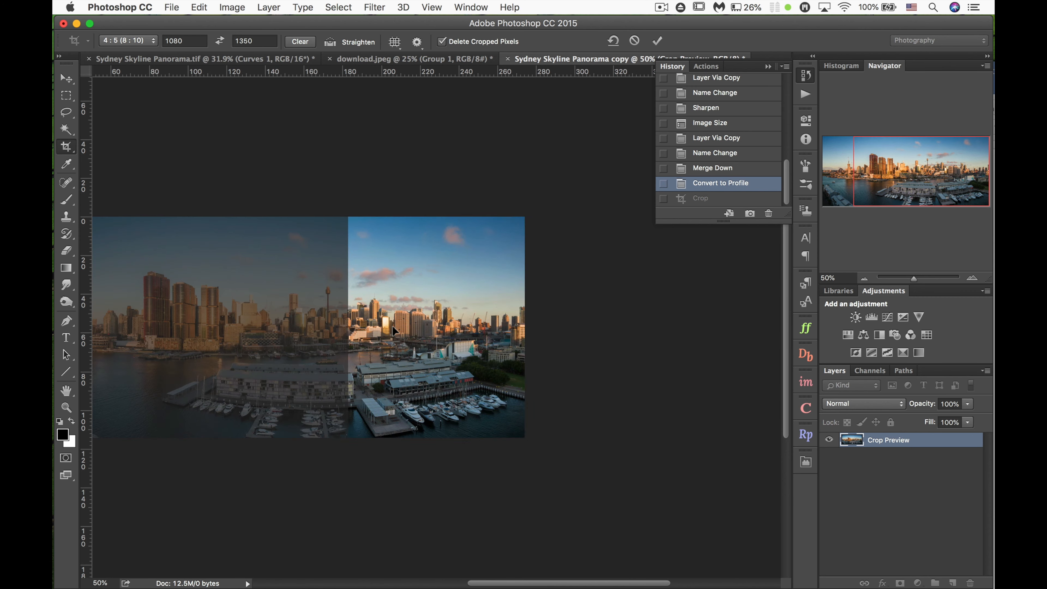
{"action": "key", "text": "Return"}
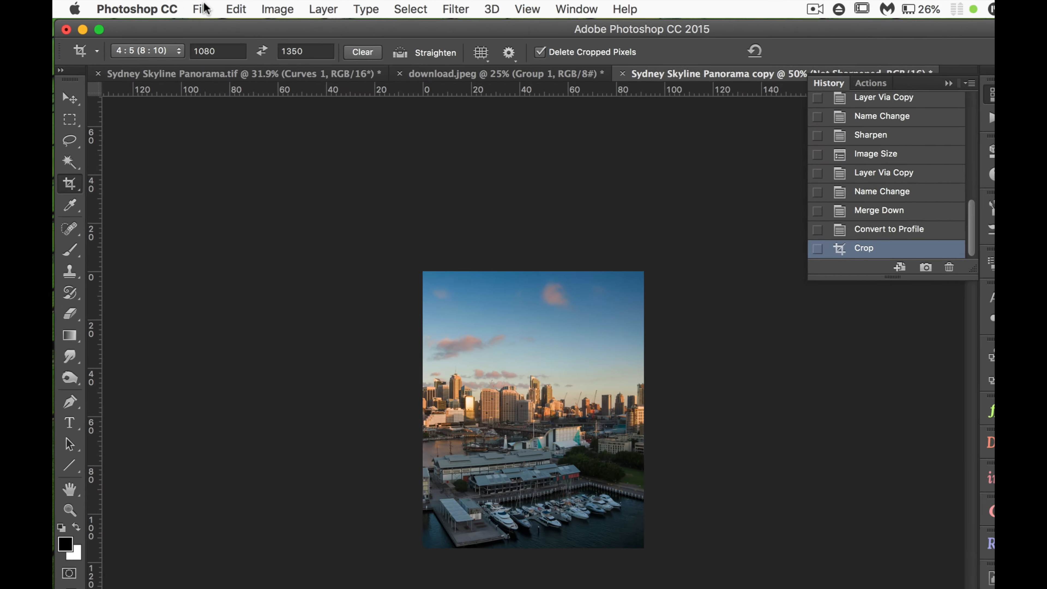
- Save the right-hand panel for the web as a JPEG in Sydney Pano, removing "copy" from its name, and restore the Convert to Profile history state
{"action": "left_click", "coordinate": [202, 7]}
{"action": "mouse_move", "coordinate": [354, 227]}
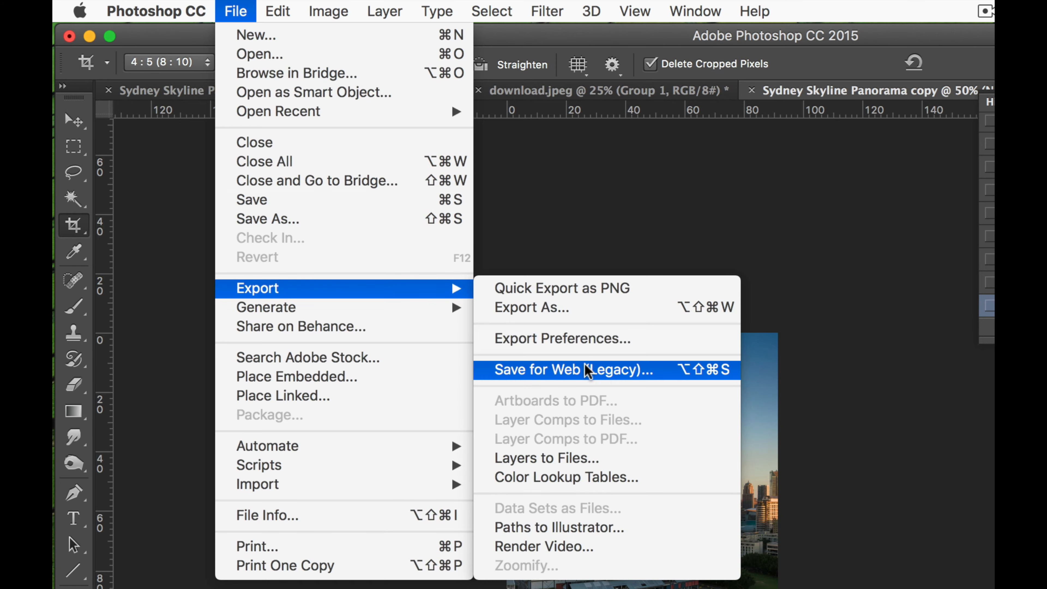
{"action": "left_click", "coordinate": [583, 370]}
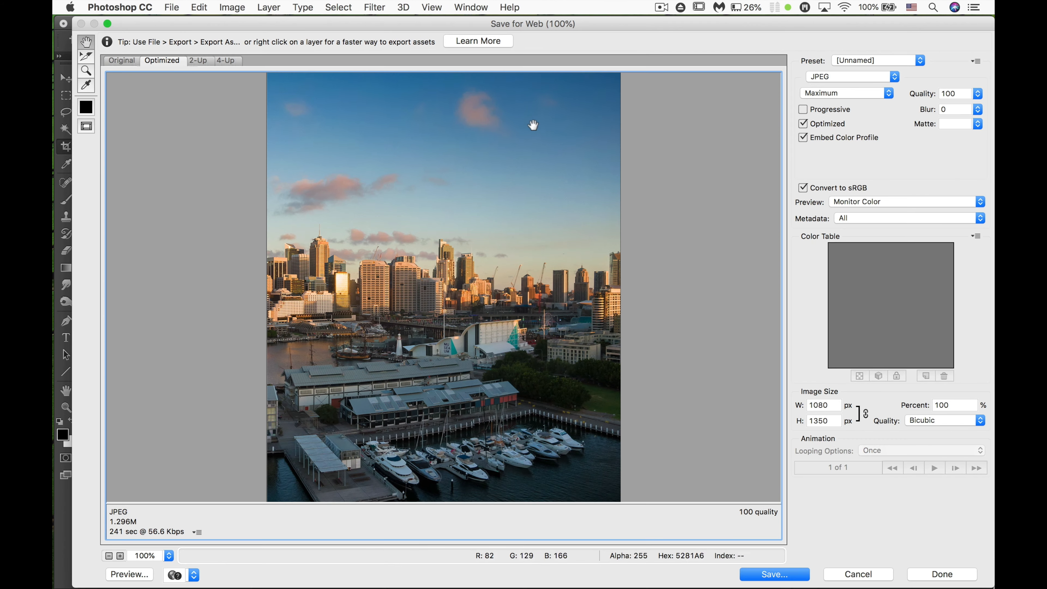
{"action": "left_click", "coordinate": [785, 574]}
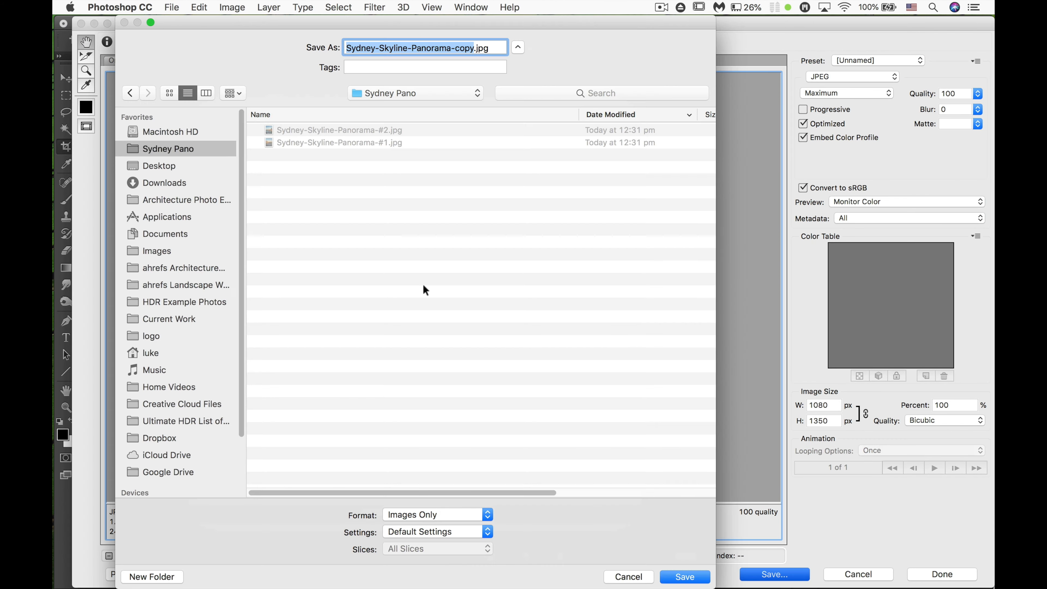
{"action": "left_click", "coordinate": [471, 47]}
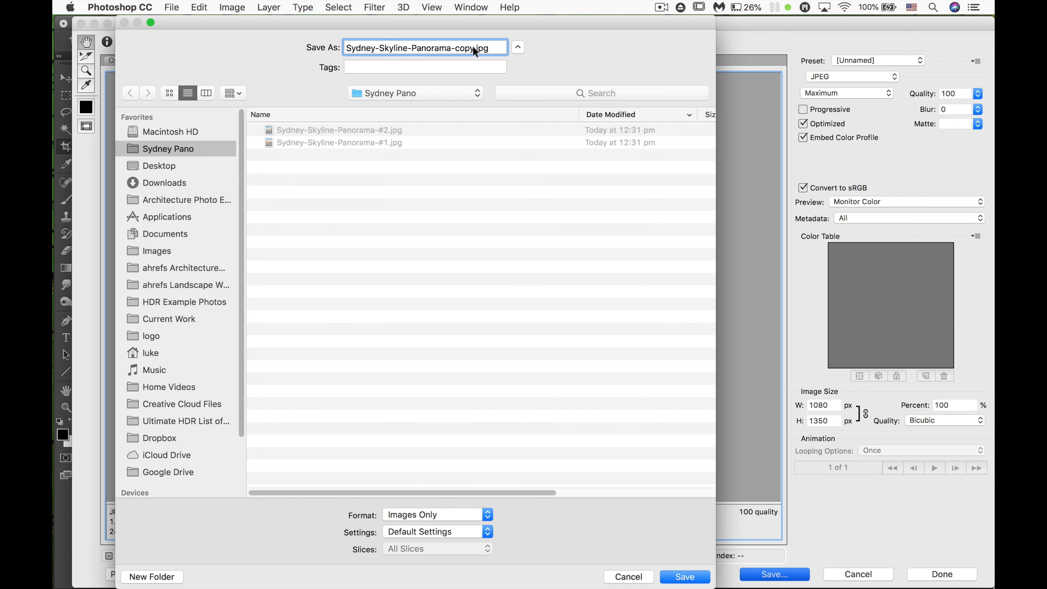
{"action": "left_click_drag", "start_coordinate": [470, 50], "coordinate": [461, 53]}
{"action": "key", "text": "BackSpace"}
{"action": "left_click", "coordinate": [680, 576]}
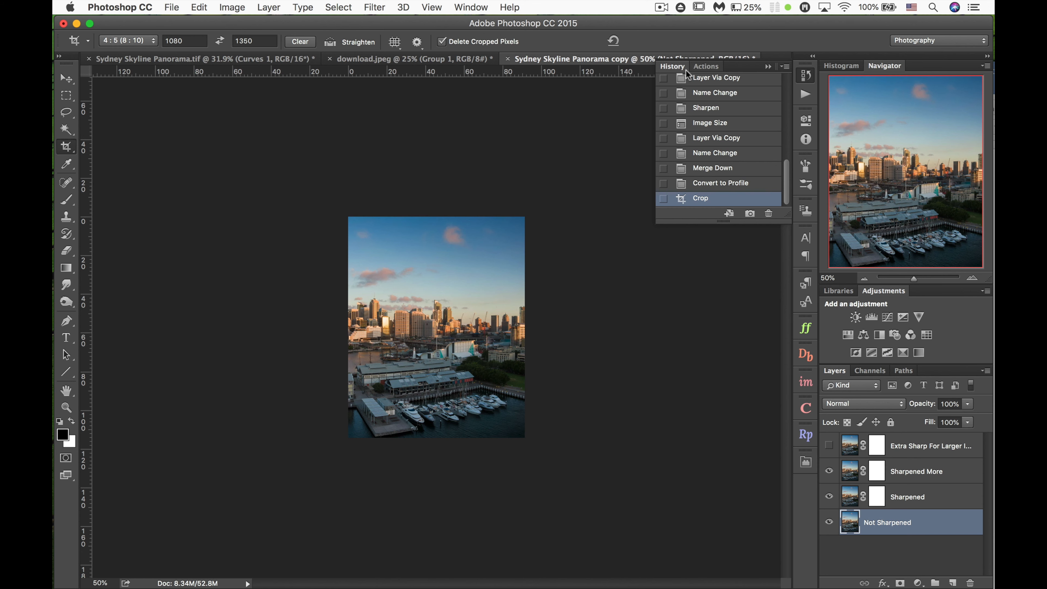
{"action": "left_click", "coordinate": [728, 185]}
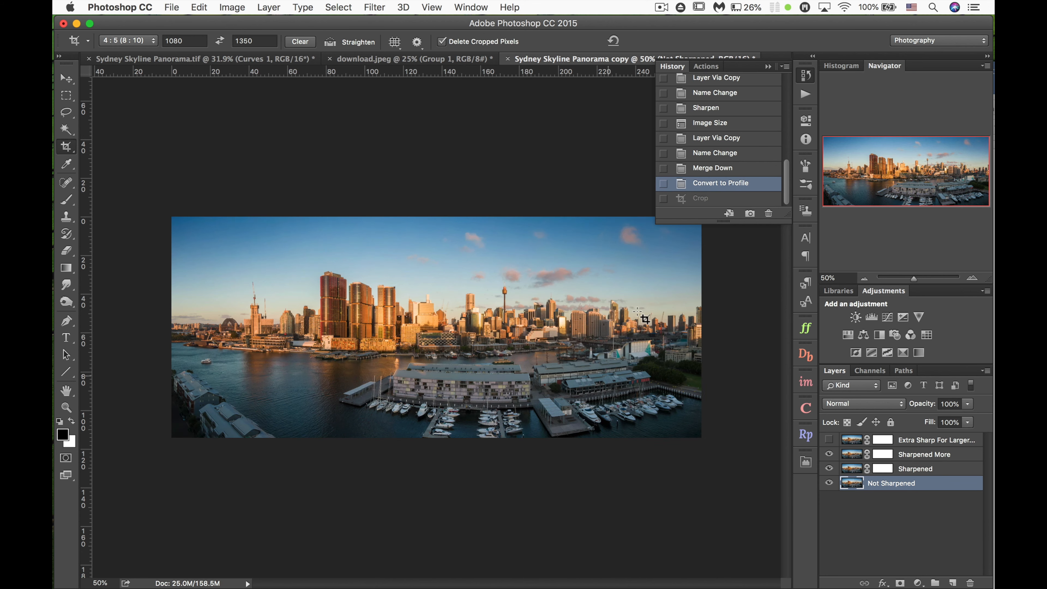
- Create a new document named pano, 1080 by 1350 pixels at 240 pixels per inch
{"action": "left_click", "coordinate": [169, 8]}
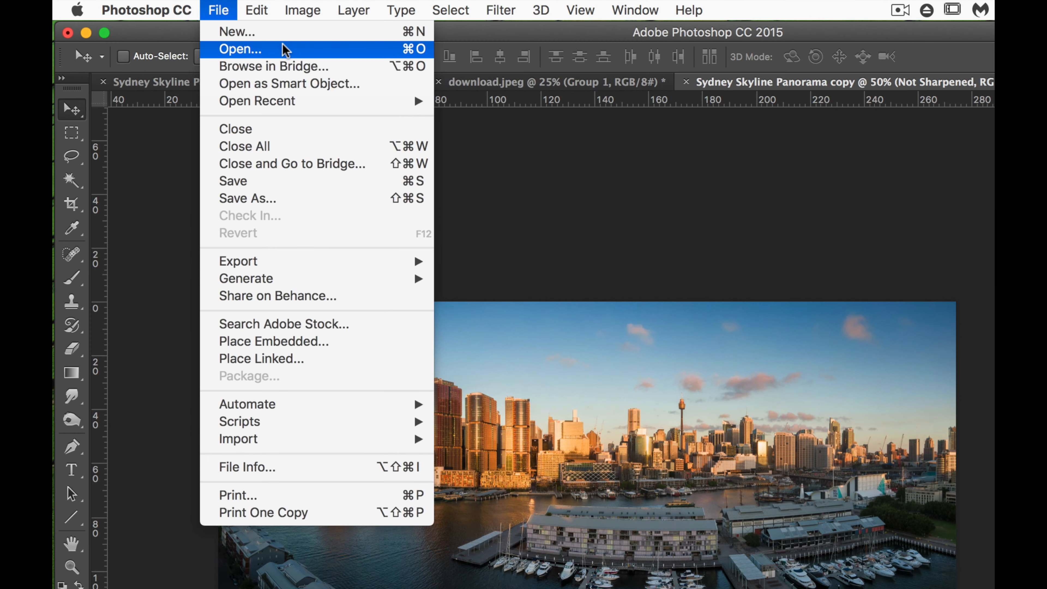
{"action": "left_click", "coordinate": [232, 24]}
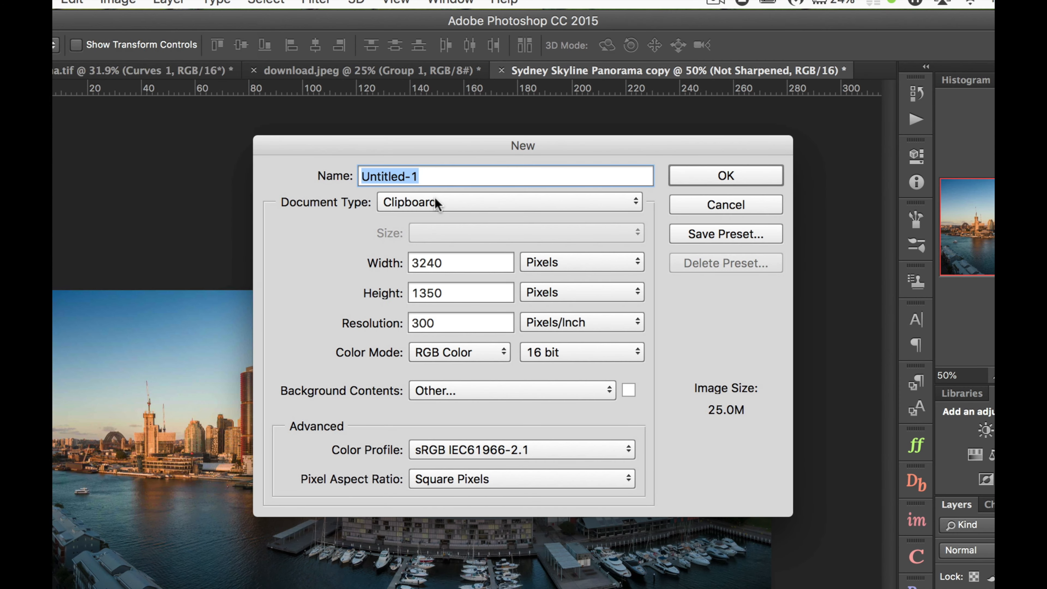
{"action": "type", "text": "pano"}
{"action": "left_click", "coordinate": [440, 261]}
{"action": "double_click", "coordinate": [439, 261]}
{"action": "type", "text": "1080"}
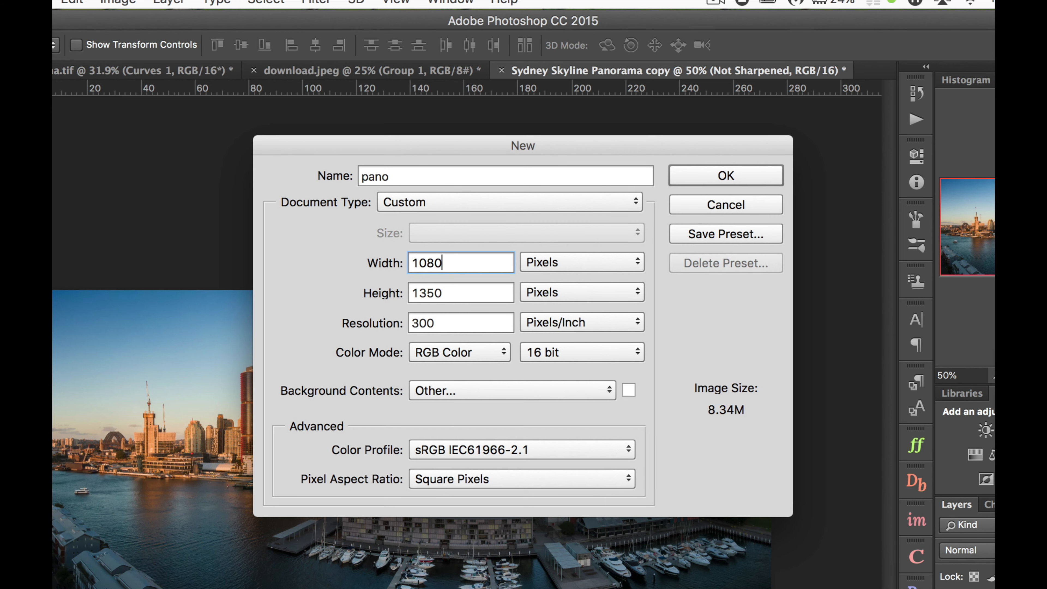
{"action": "double_click", "coordinate": [426, 322]}
{"action": "type", "text": "2400"}
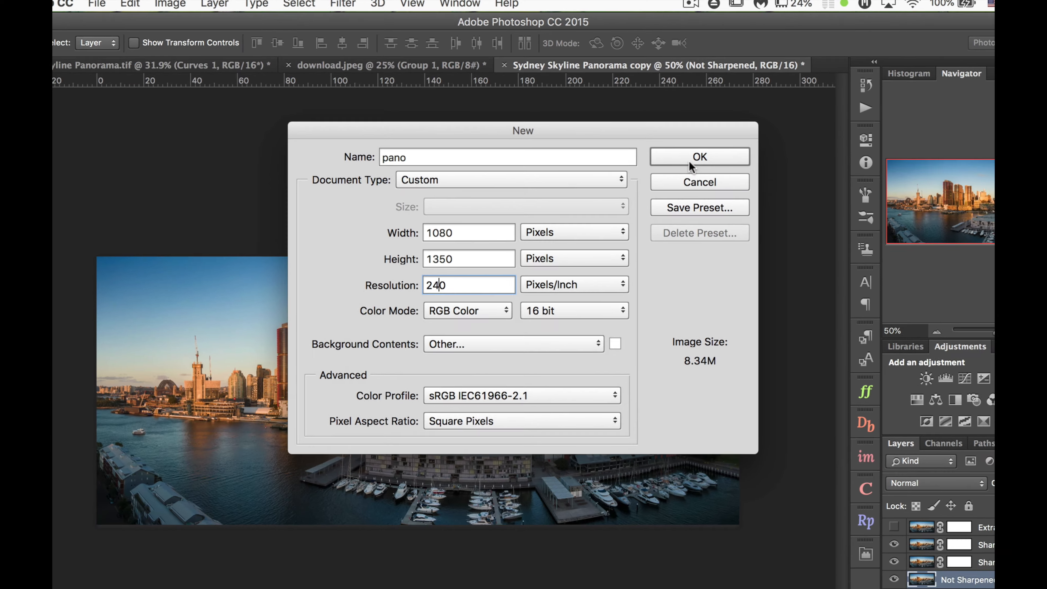
{"action": "key", "text": "Return"}
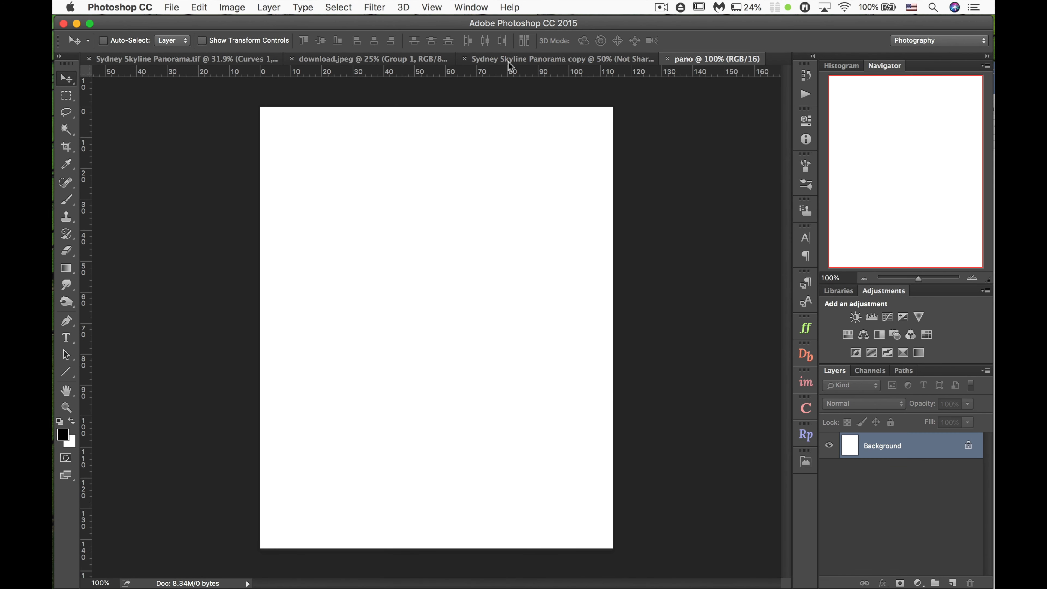
- Resize the Sydney Skyline Panorama copy document to a width of 1080 pixels, keeping its proportions
{"action": "left_click", "coordinate": [556, 58]}
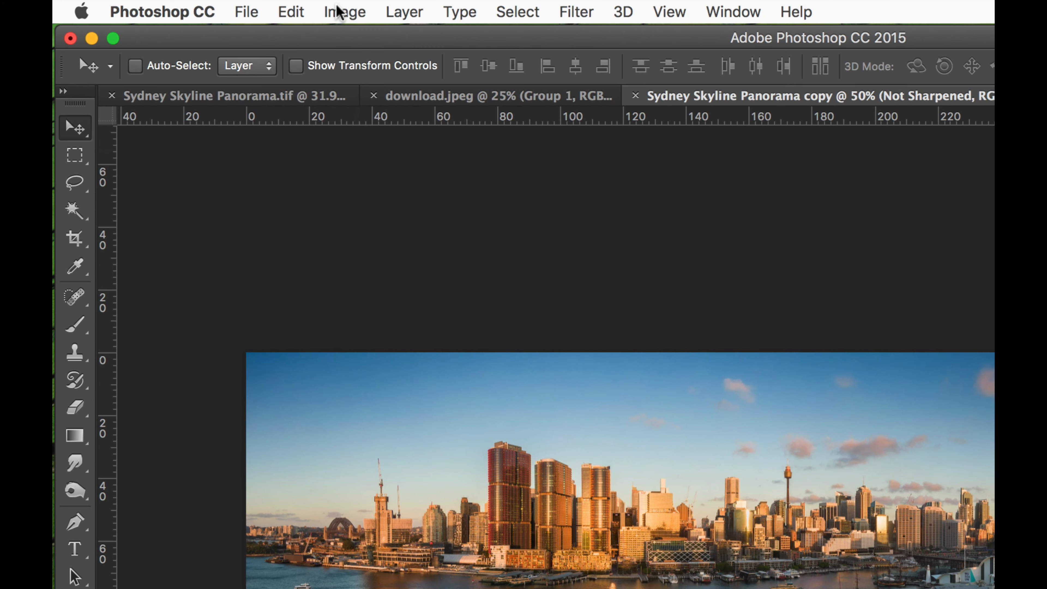
{"action": "left_click", "coordinate": [235, 7]}
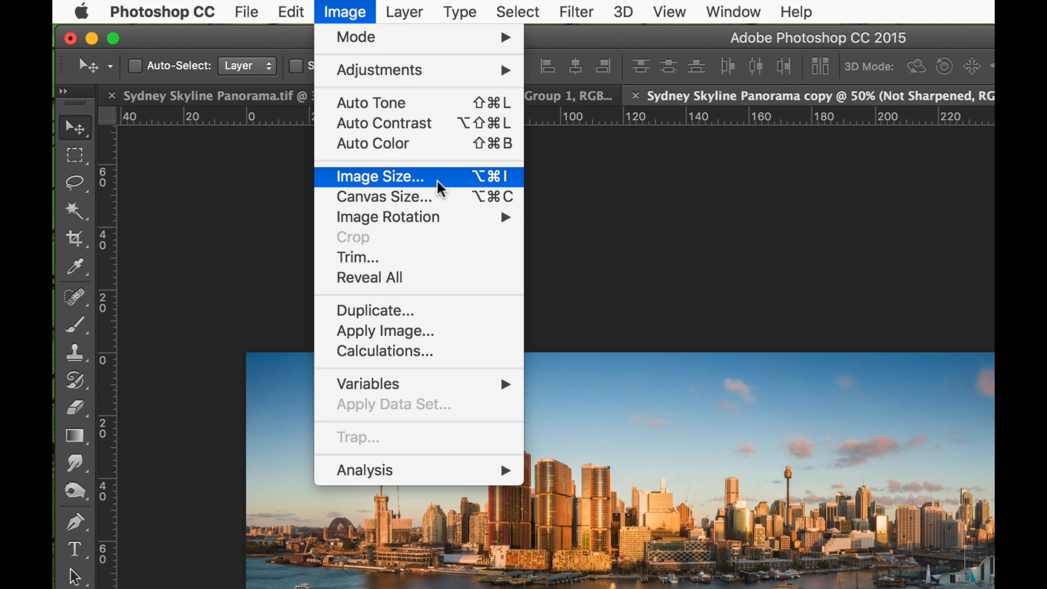
{"action": "left_click", "coordinate": [451, 177]}
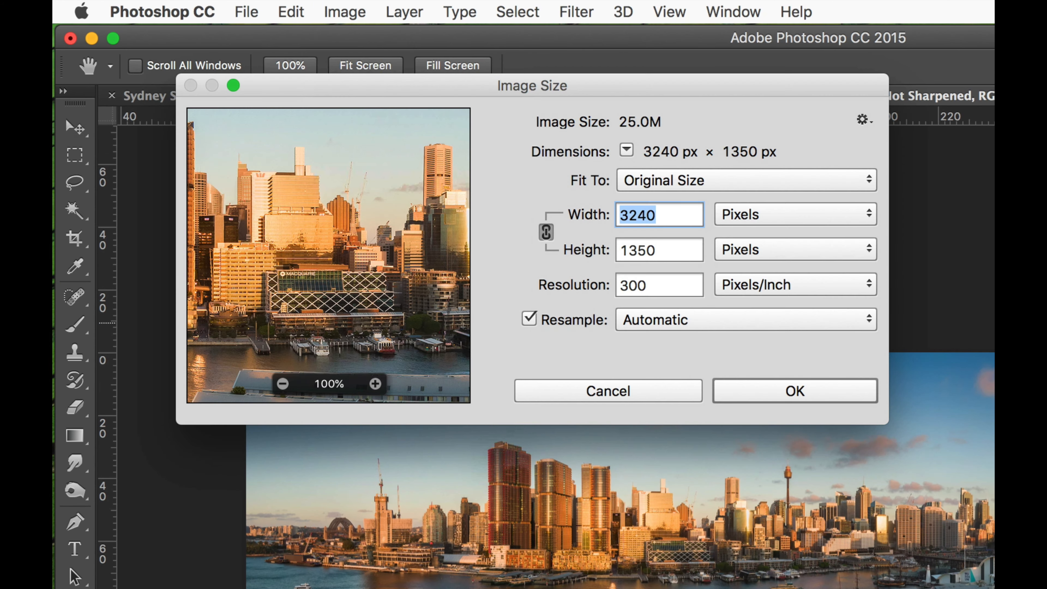
{"action": "type", "text": "1080"}
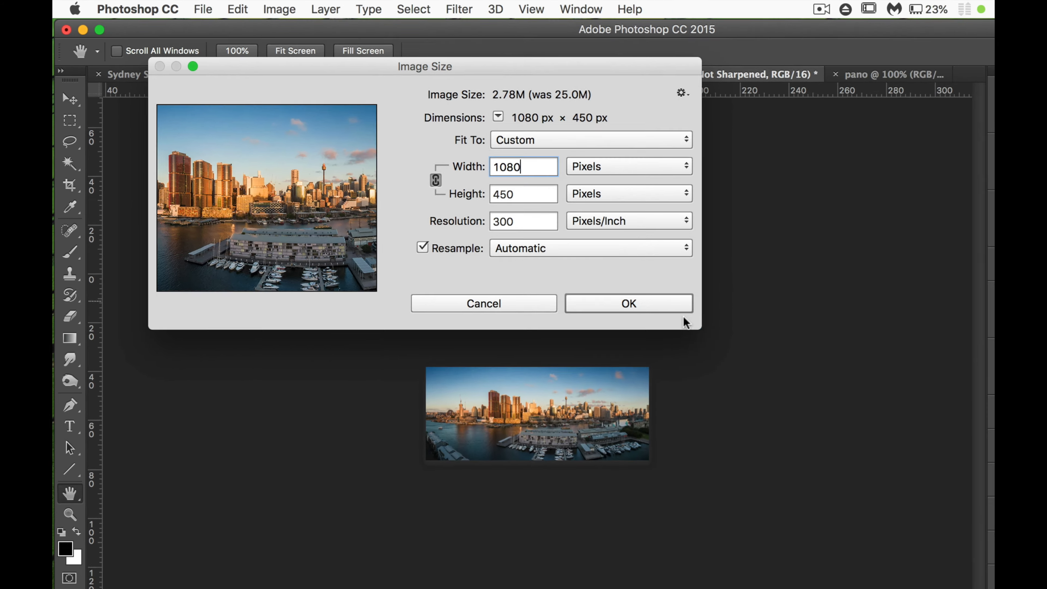
{"action": "left_click", "coordinate": [814, 393]}
- Copy the entire resized panorama and paste it into the blank pano document
{"action": "key", "text": "super+a"}
{"action": "key", "text": "super+c"}
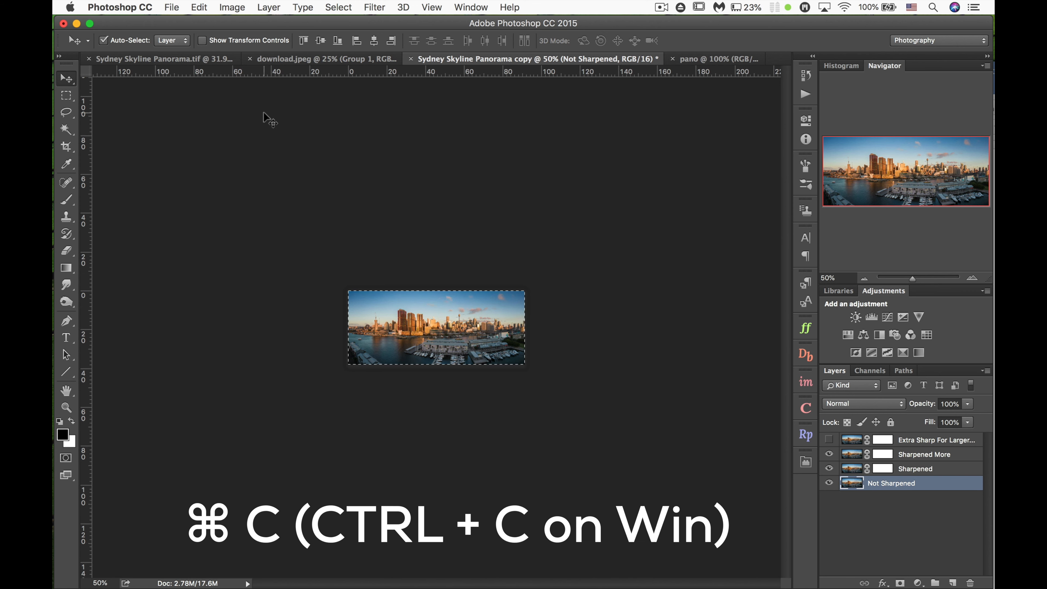
{"action": "left_click", "coordinate": [700, 62]}
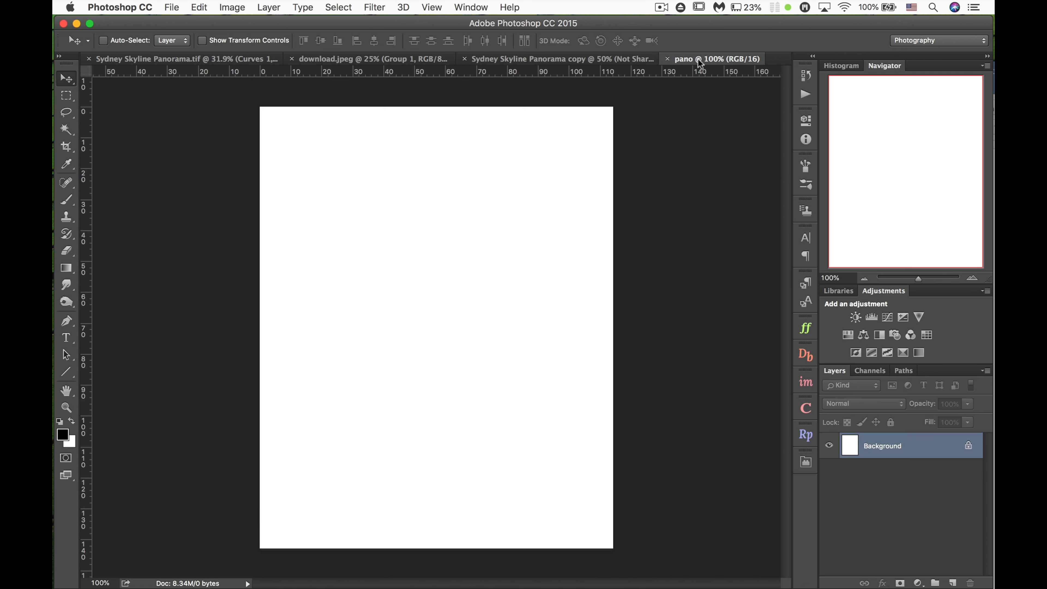
{"action": "key", "text": "super+v"}
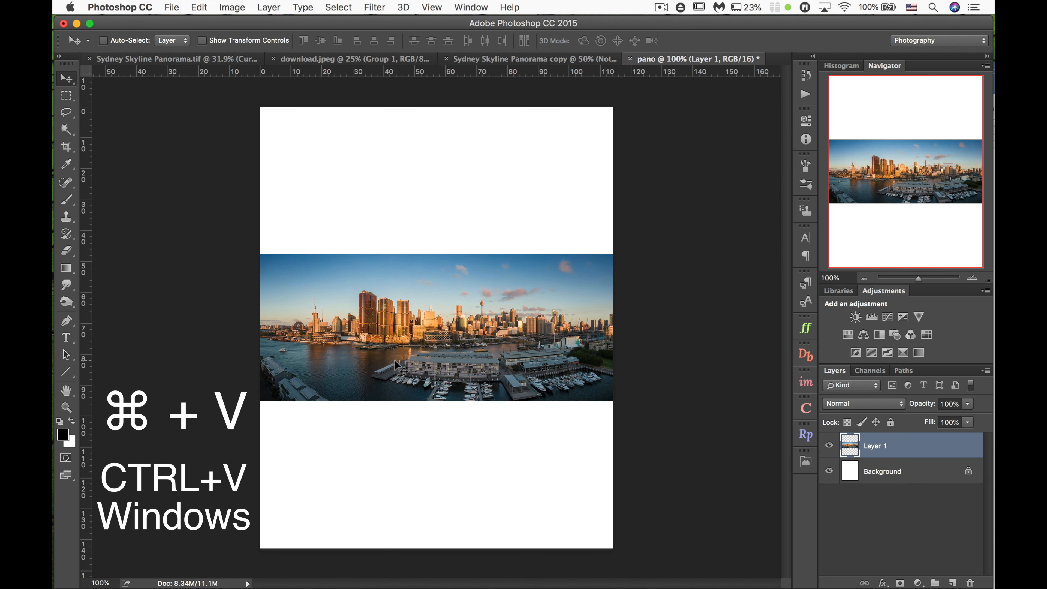
- Save the pano document for the web as a quality 100 JPEG named Pano.jpg in the Sydney Pano folder
{"action": "left_click", "coordinate": [169, 7]}
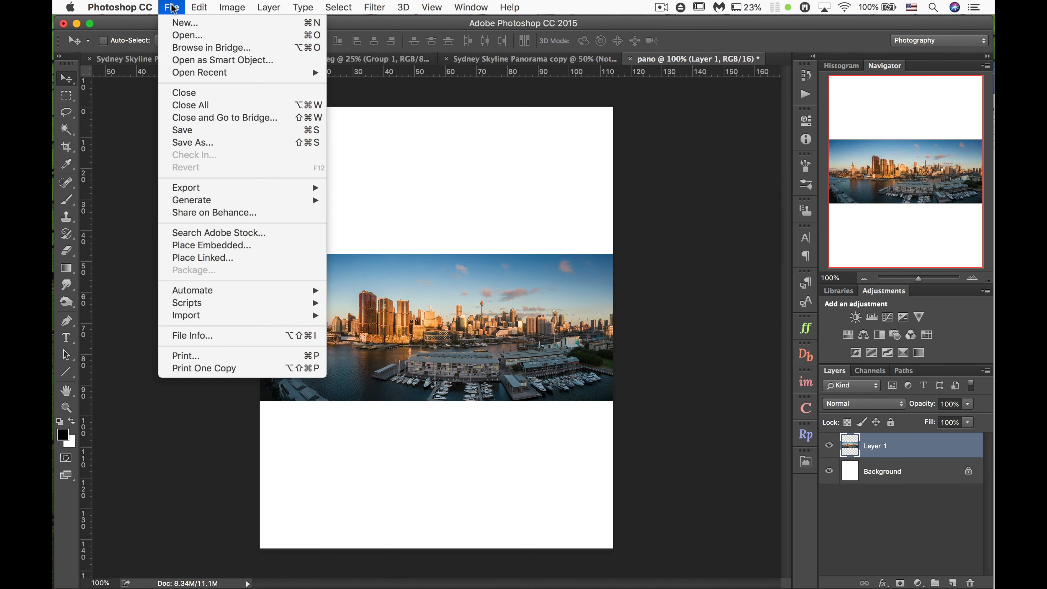
{"action": "mouse_move", "coordinate": [272, 189]}
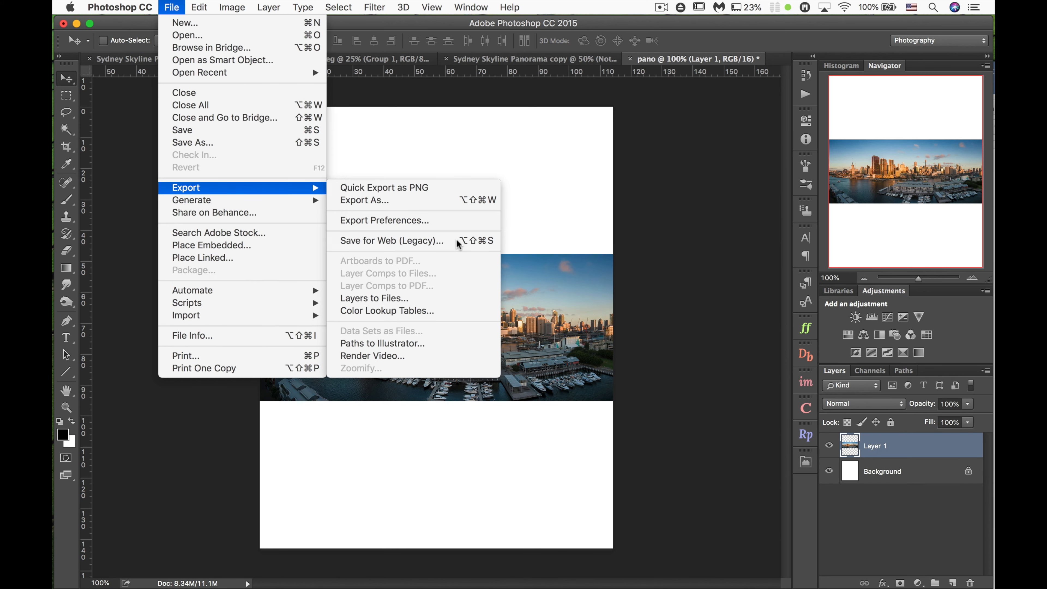
{"action": "left_click", "coordinate": [429, 242]}
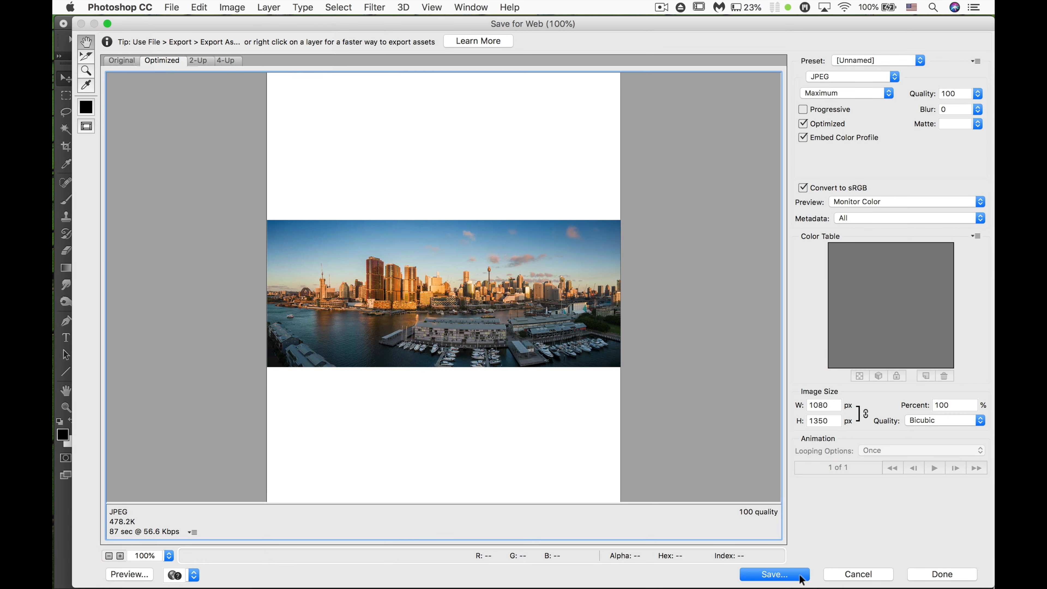
{"action": "left_click", "coordinate": [801, 577]}
{"action": "left_click", "coordinate": [685, 578]}
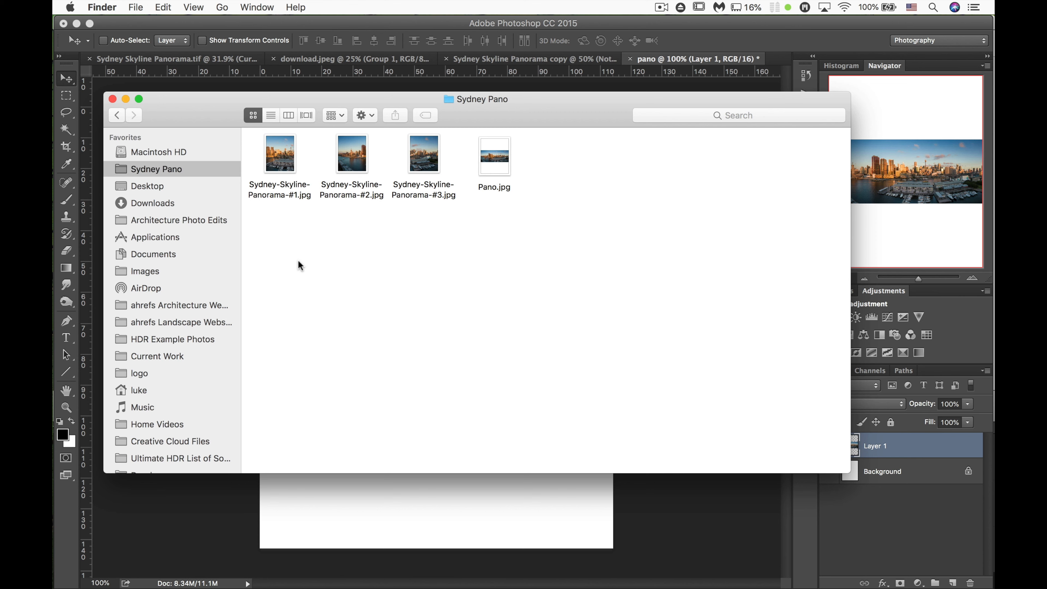
- In Finder, select all four JPEGs in the Sydney Pano folder and send them to the phone with AirDrop
{"action": "left_click_drag", "start_coordinate": [483, 272], "coordinate": [257, 174]}
{"action": "right_click", "coordinate": [497, 160]}
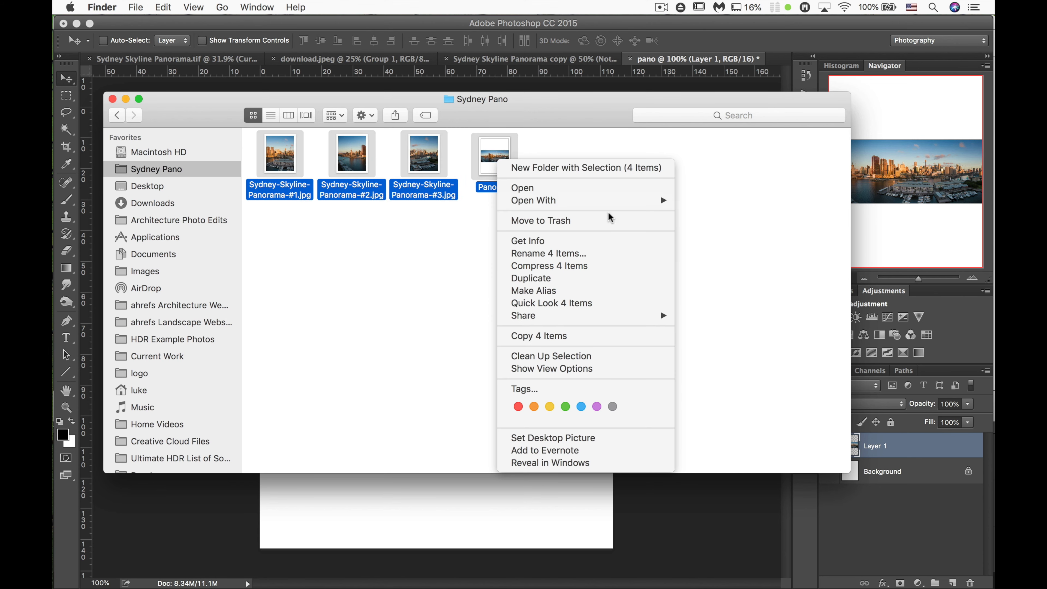
{"action": "mouse_move", "coordinate": [629, 316]}
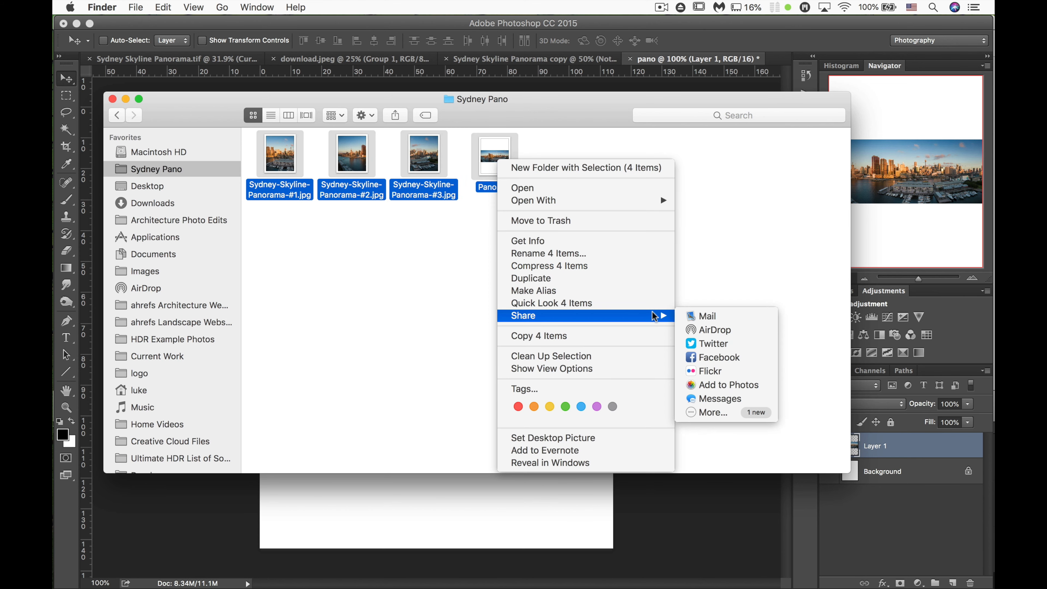
{"action": "left_click", "coordinate": [719, 333]}
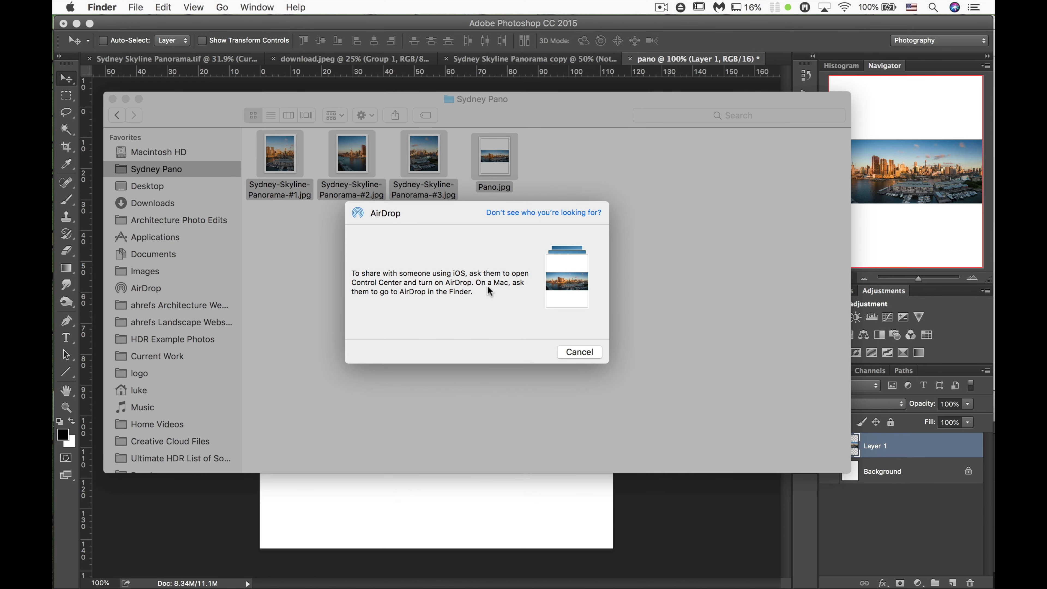
{"action": "left_click", "coordinate": [368, 246]}
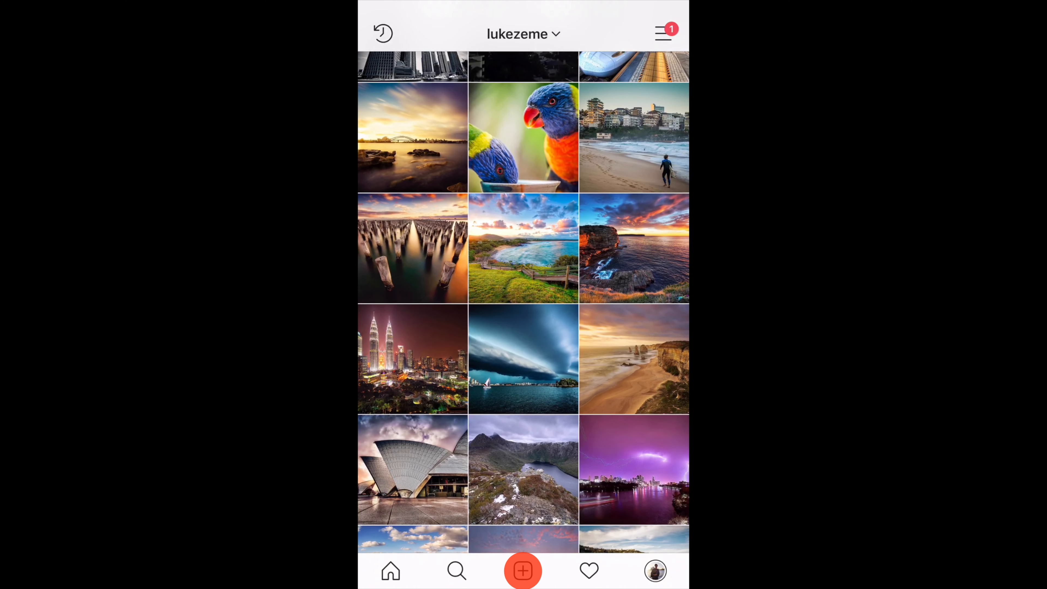
- On Instagram, start a new post with the full panorama picture, fit it to its full portrait format and enable selecting multiple photos
{"action": "left_click", "coordinate": [523, 570]}
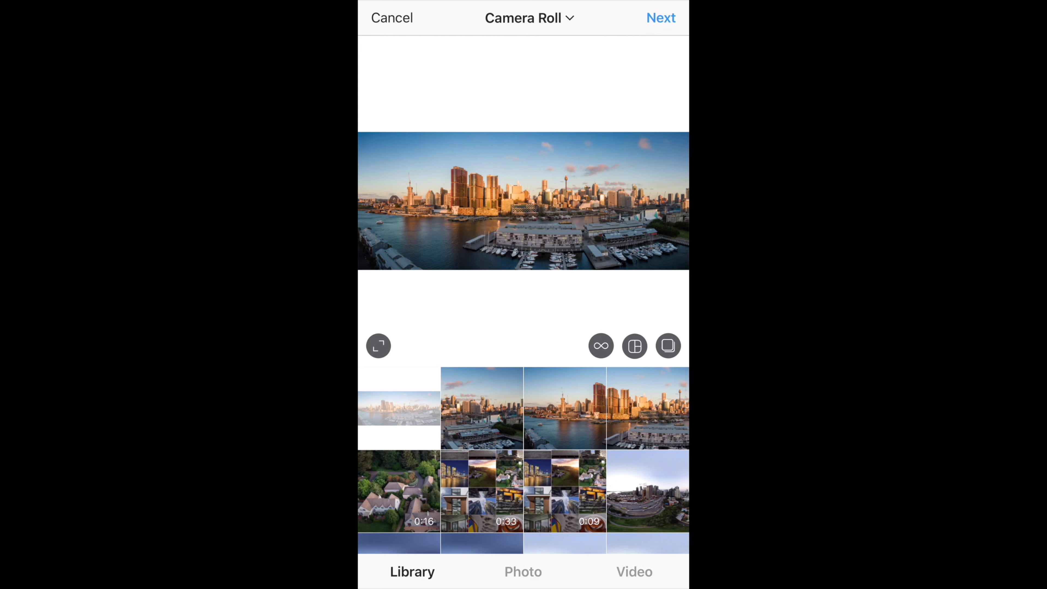
{"action": "left_click_drag", "start_coordinate": [537, 176], "coordinate": [582, 128]}
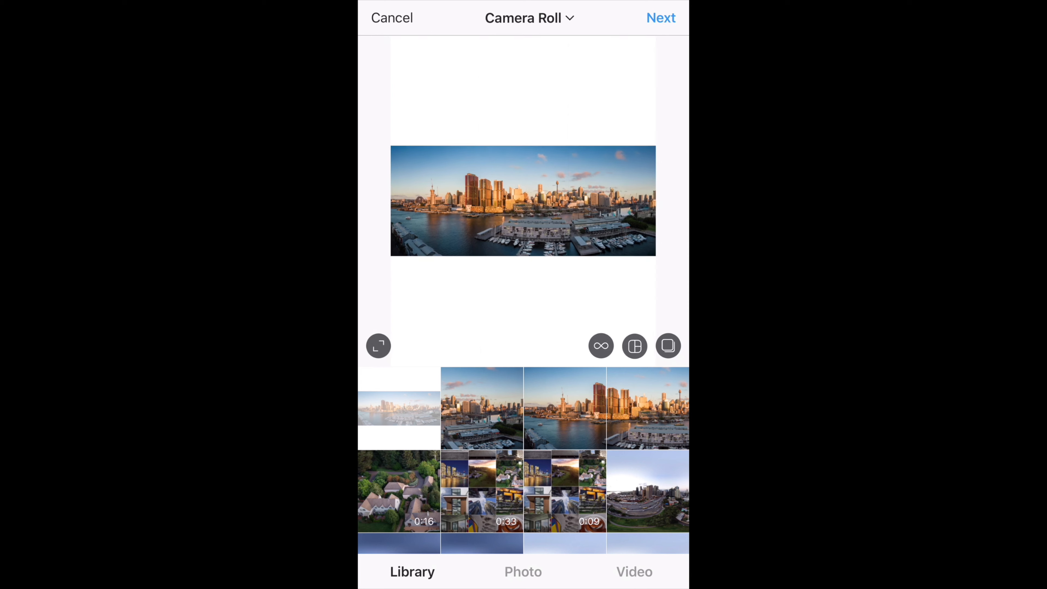
{"action": "left_click", "coordinate": [668, 345]}
{"action": "left_click", "coordinate": [667, 345]}
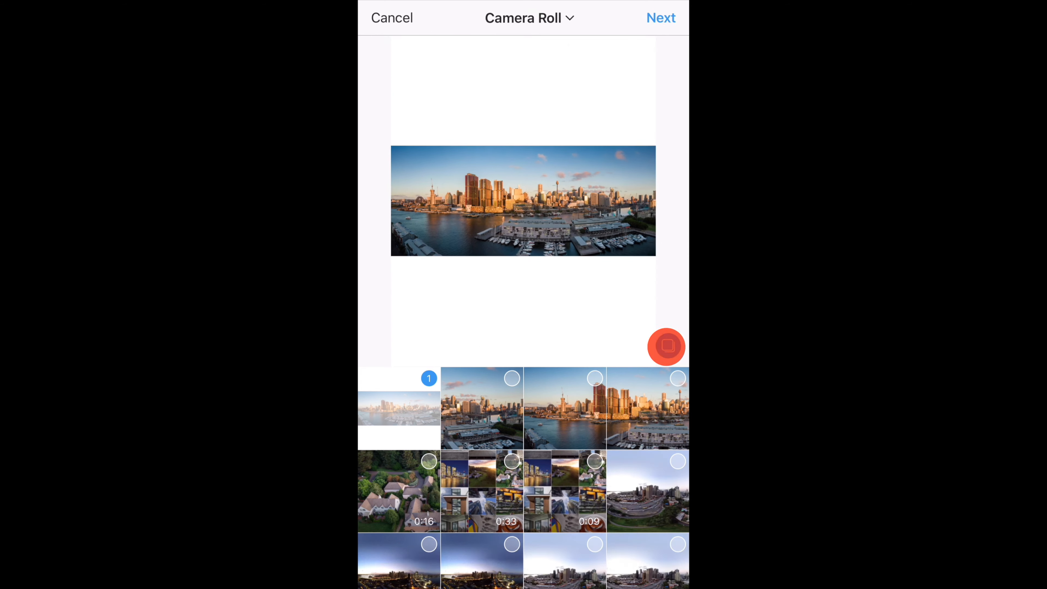
- Add the left-hand, middle and right-hand skyline panels as photos 2, 3 and 4, fit each to portrait format, and continue to the filters
{"action": "left_click", "coordinate": [570, 402]}
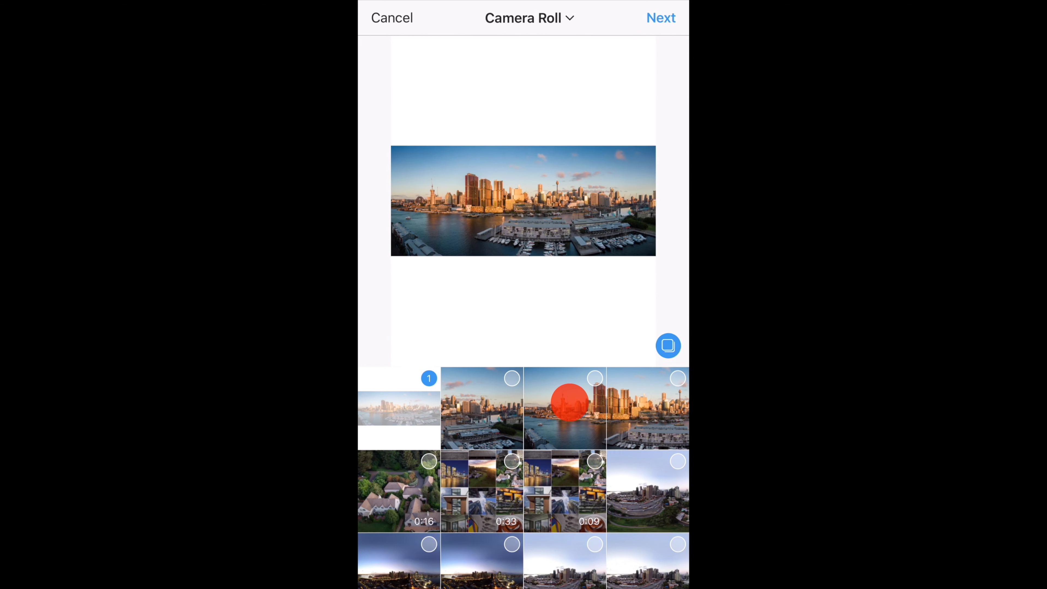
{"action": "left_click_drag", "start_coordinate": [538, 173], "coordinate": [592, 121]}
{"action": "left_click", "coordinate": [654, 409]}
{"action": "left_click_drag", "start_coordinate": [553, 173], "coordinate": [581, 141]}
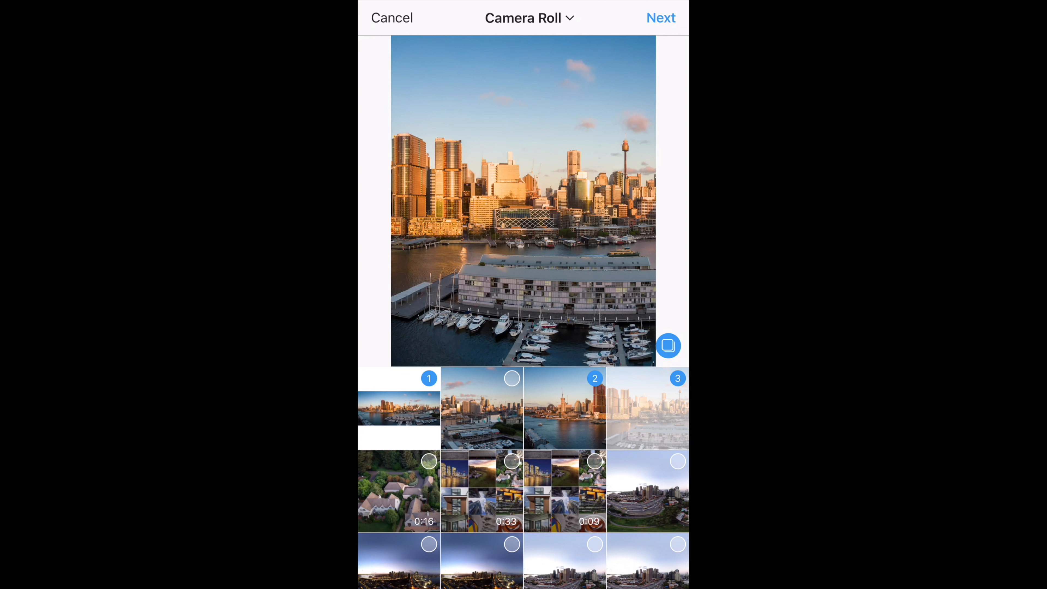
{"action": "left_click", "coordinate": [486, 407]}
{"action": "left_click", "coordinate": [486, 407]}
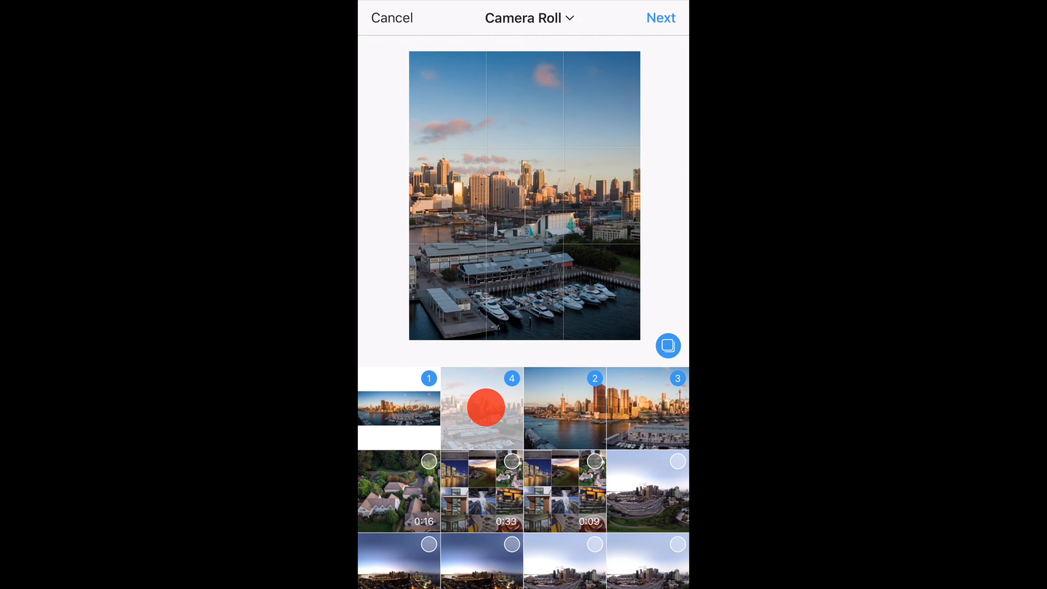
{"action": "left_click_drag", "start_coordinate": [533, 176], "coordinate": [543, 168]}
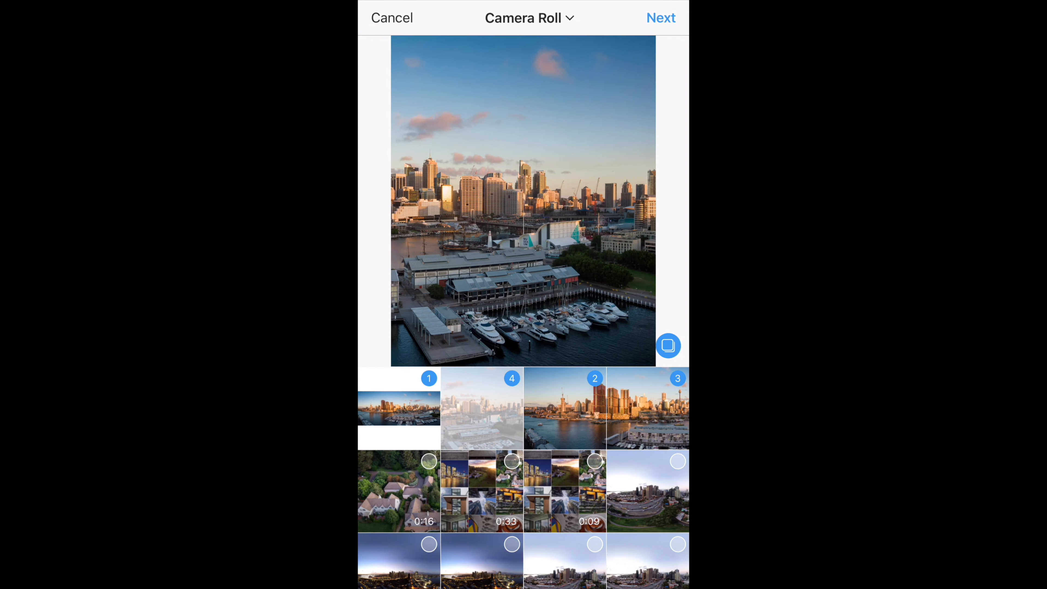
{"action": "left_click", "coordinate": [662, 23]}
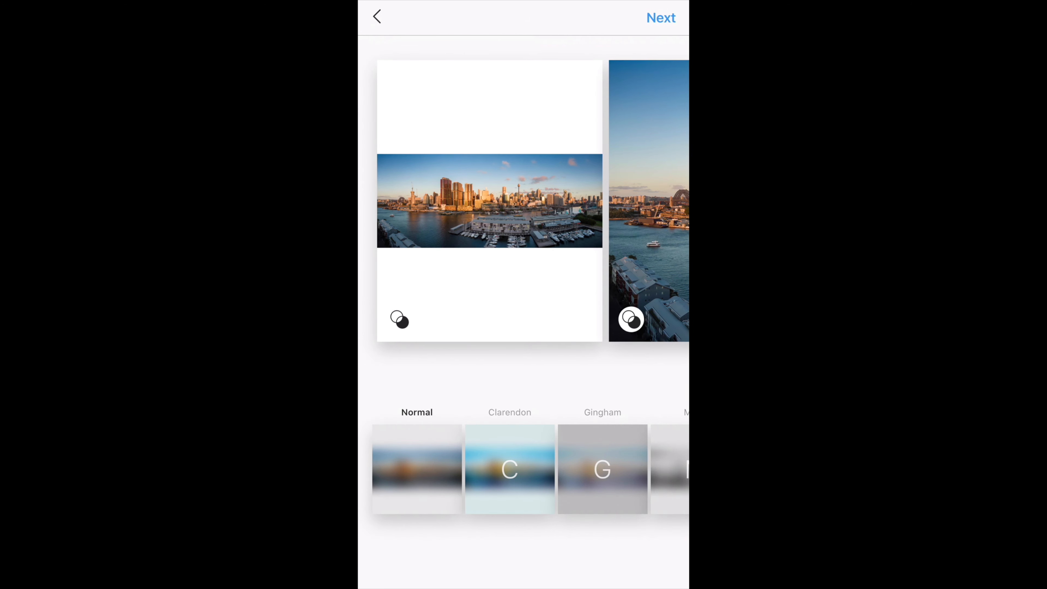
- Look through the filters and all four pictures, and continue to the post details without applying a filter
{"action": "scroll", "coordinate": [524, 469], "scroll_direction": "right", "scroll_amount": 15}
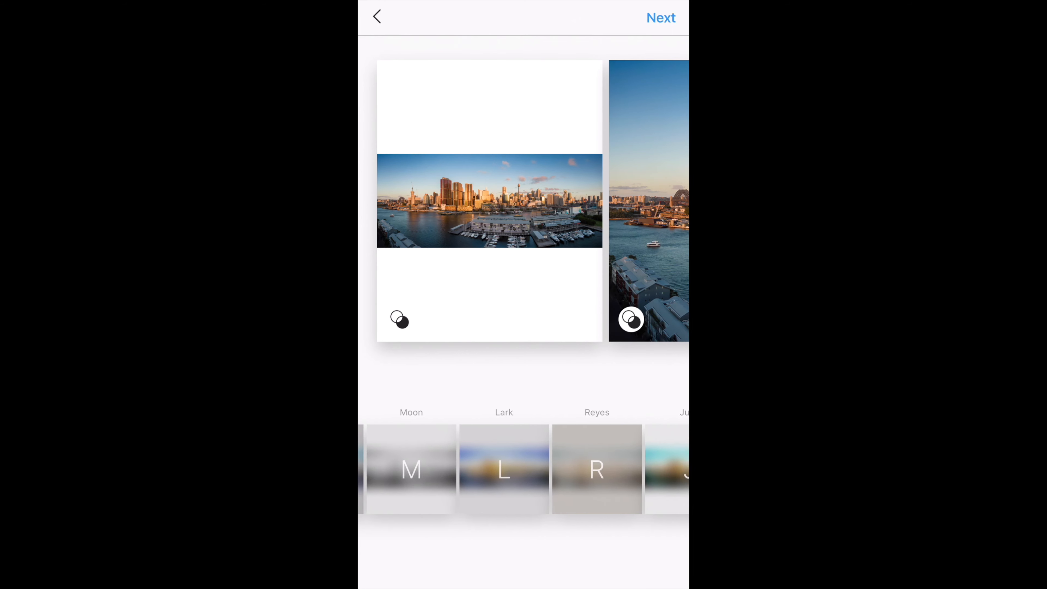
{"action": "scroll", "coordinate": [524, 469], "scroll_direction": "right", "scroll_amount": 15}
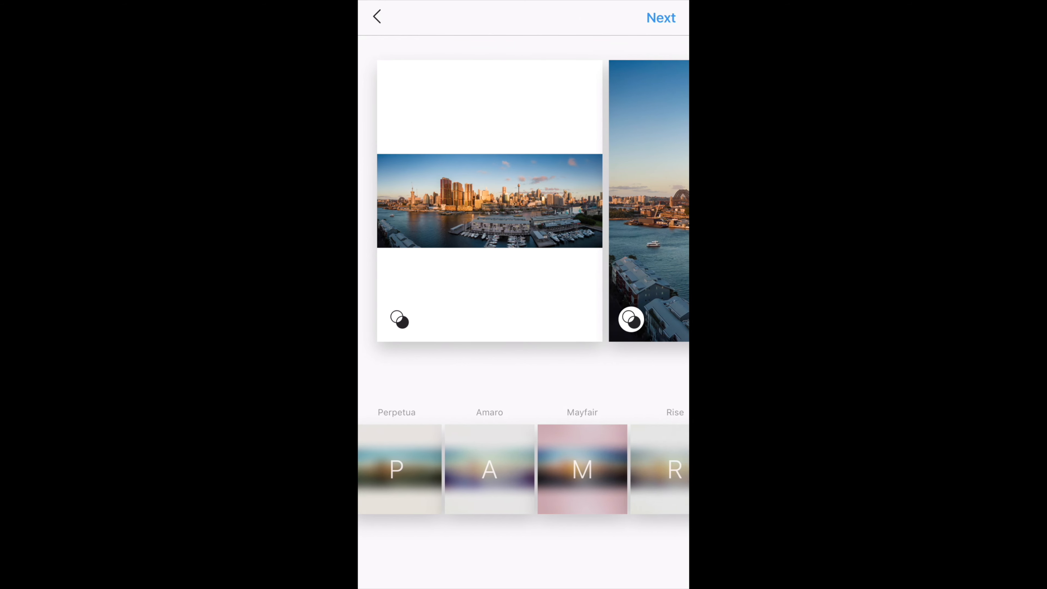
{"action": "scroll", "coordinate": [524, 469], "scroll_direction": "left", "scroll_amount": 10}
{"action": "scroll", "coordinate": [524, 201], "scroll_direction": "right", "scroll_amount": 5}
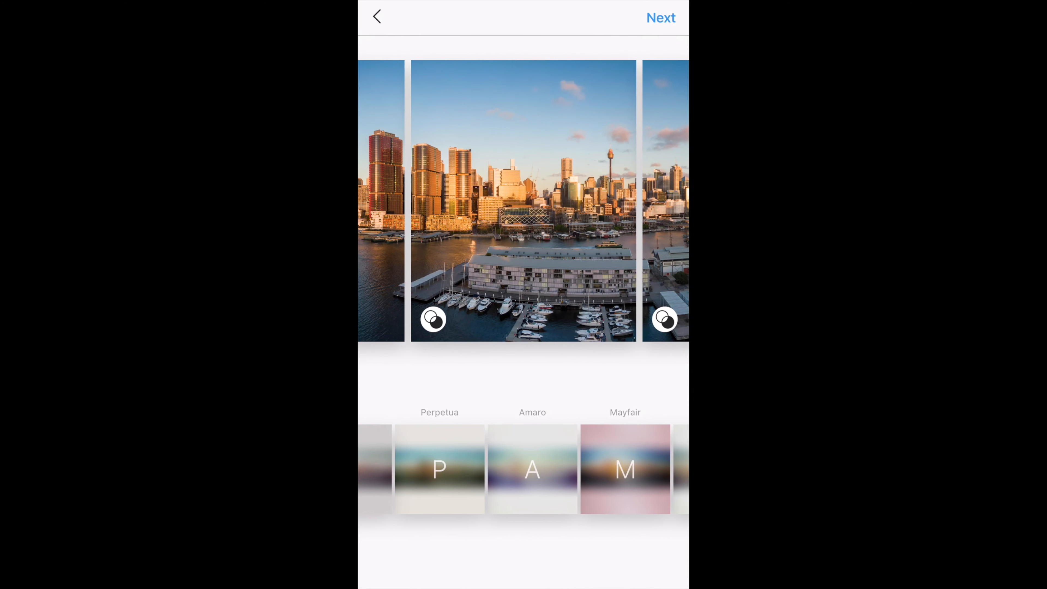
{"action": "scroll", "coordinate": [523, 201], "scroll_direction": "right", "scroll_amount": 5}
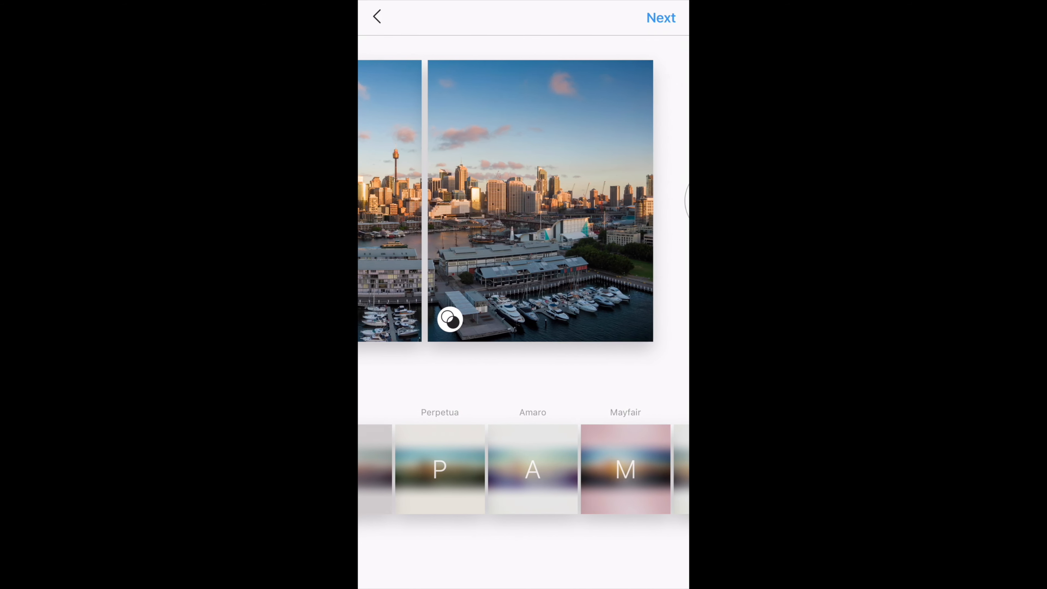
{"action": "left_click", "coordinate": [660, 26]}
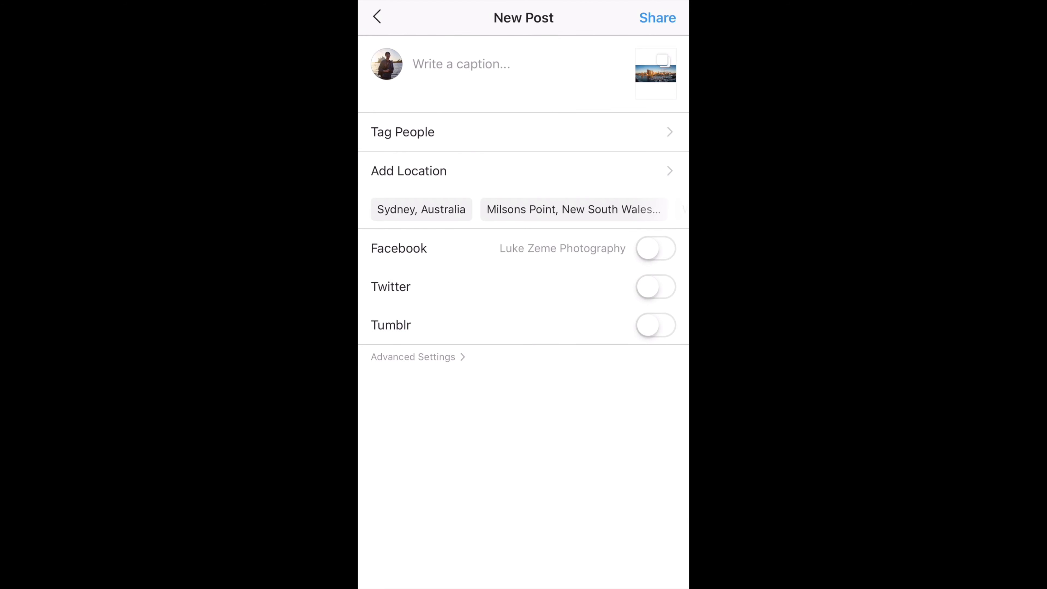
- Paste the prepared "Swipe left to explore the pano of the Sydney city skyline" caption with its hashtags, and place the cursor after "sunlight"
{"action": "left_click", "coordinate": [461, 64]}
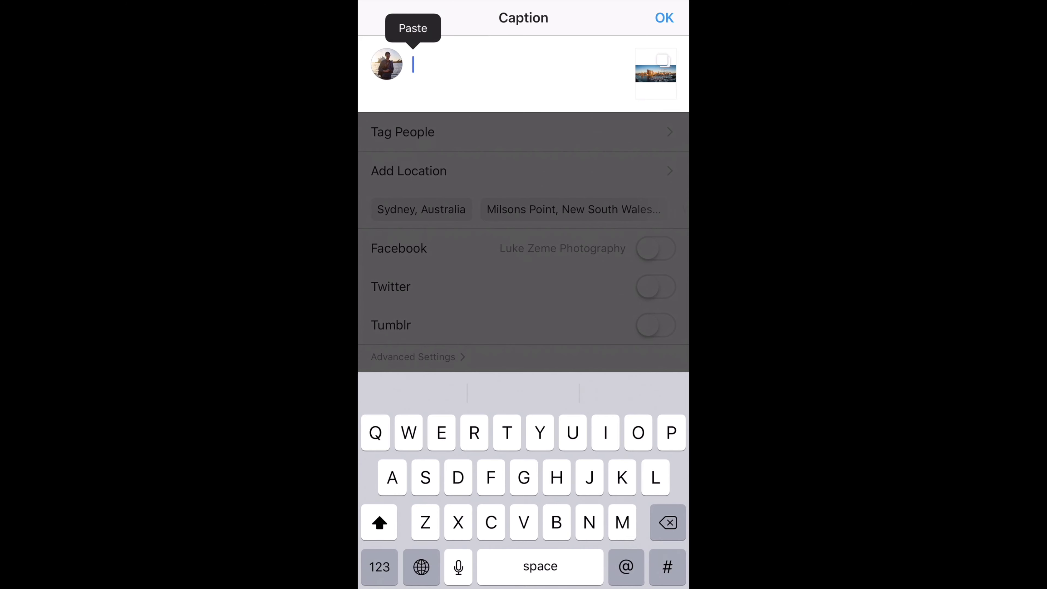
{"action": "left_click", "coordinate": [413, 28]}
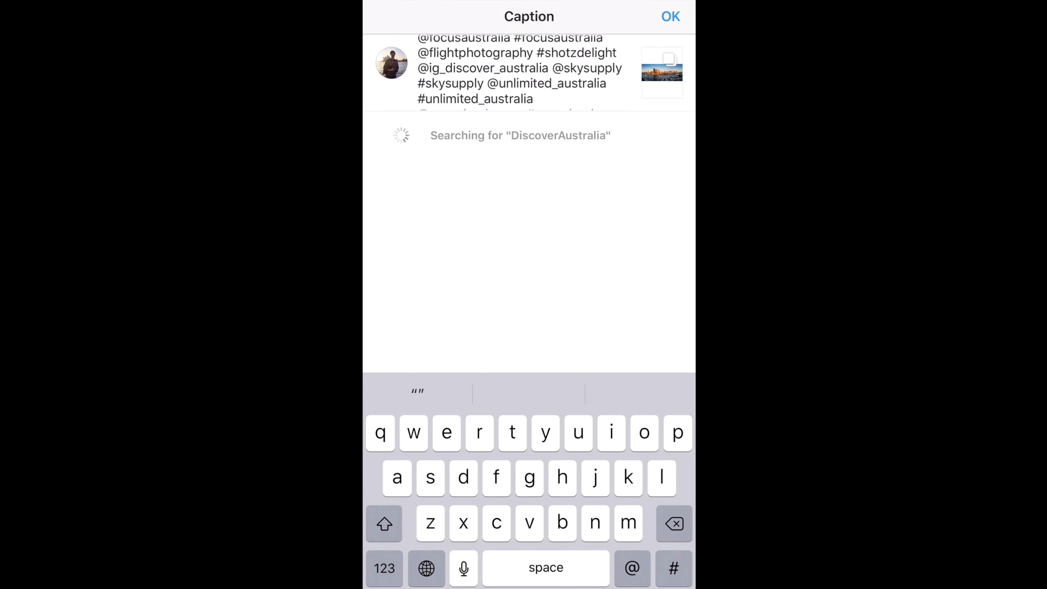
{"action": "scroll", "coordinate": [524, 73], "scroll_direction": "up", "scroll_amount": 10}
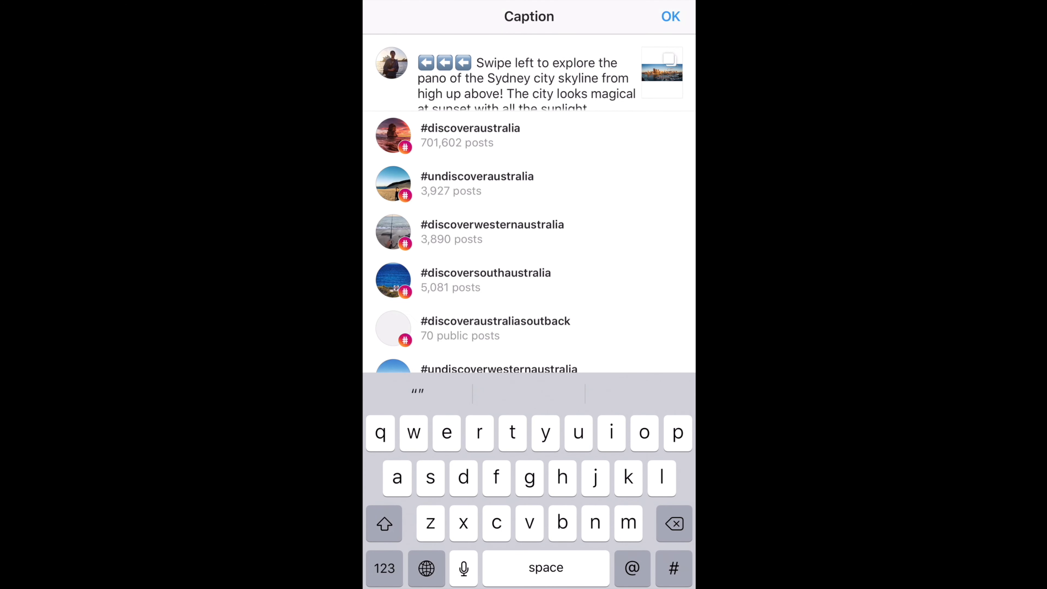
{"action": "left_click", "coordinate": [587, 106]}
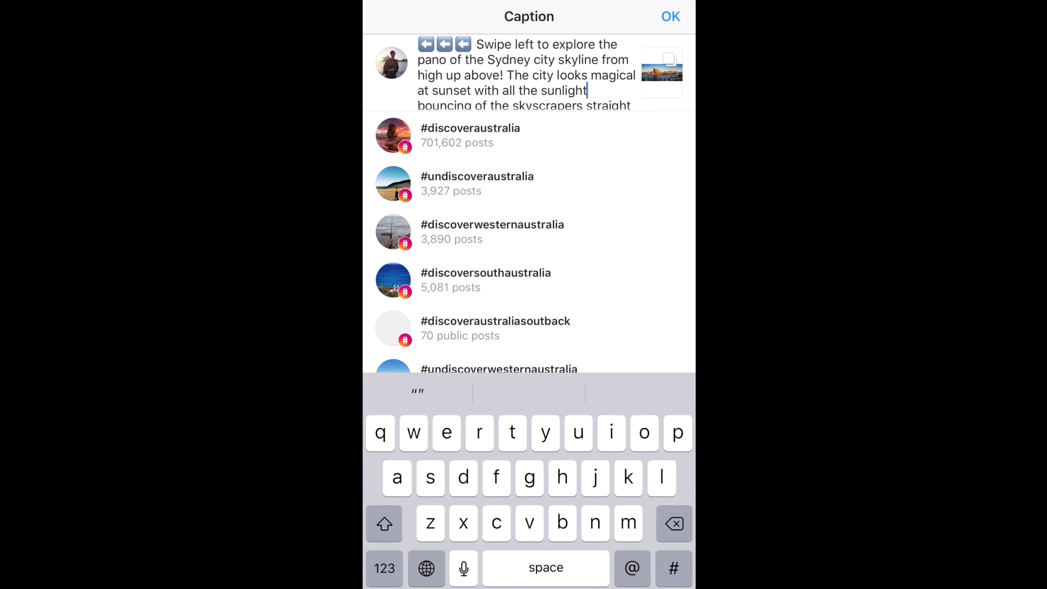